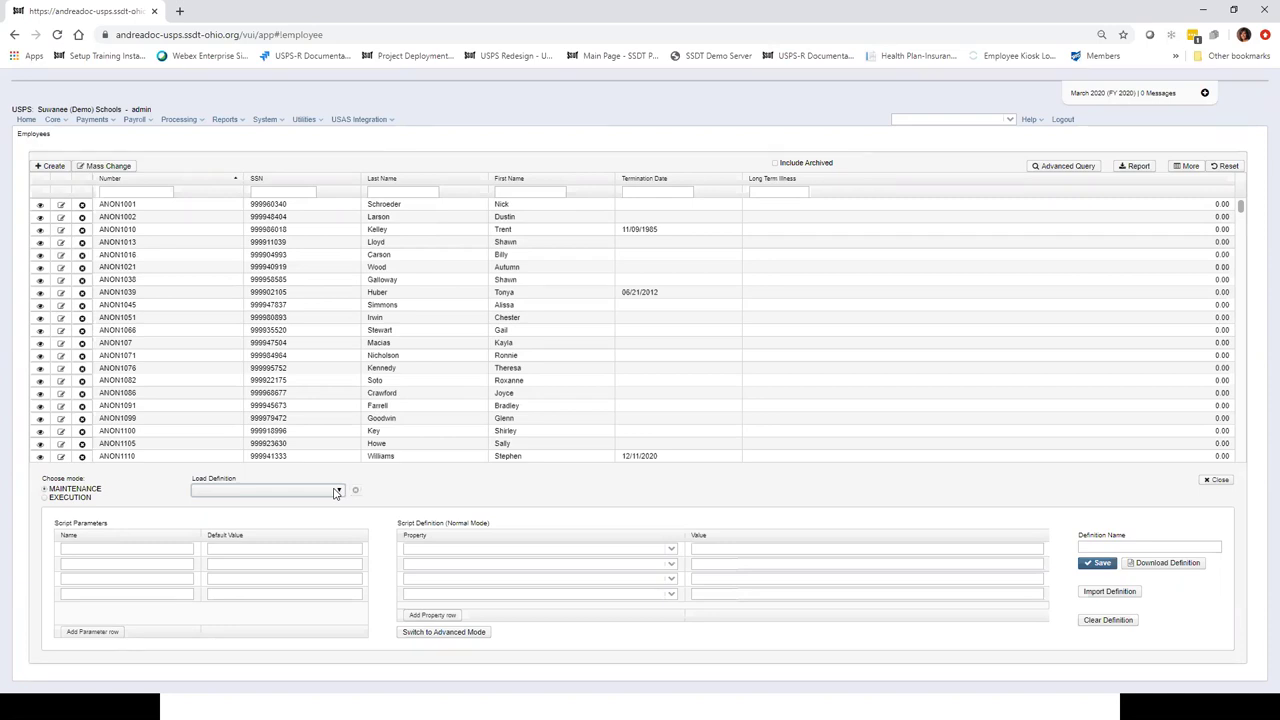
Load the Change Archived Flag (SSDT) mass change definition for employees and try to convert its script to normal mode
left_click(336, 492)
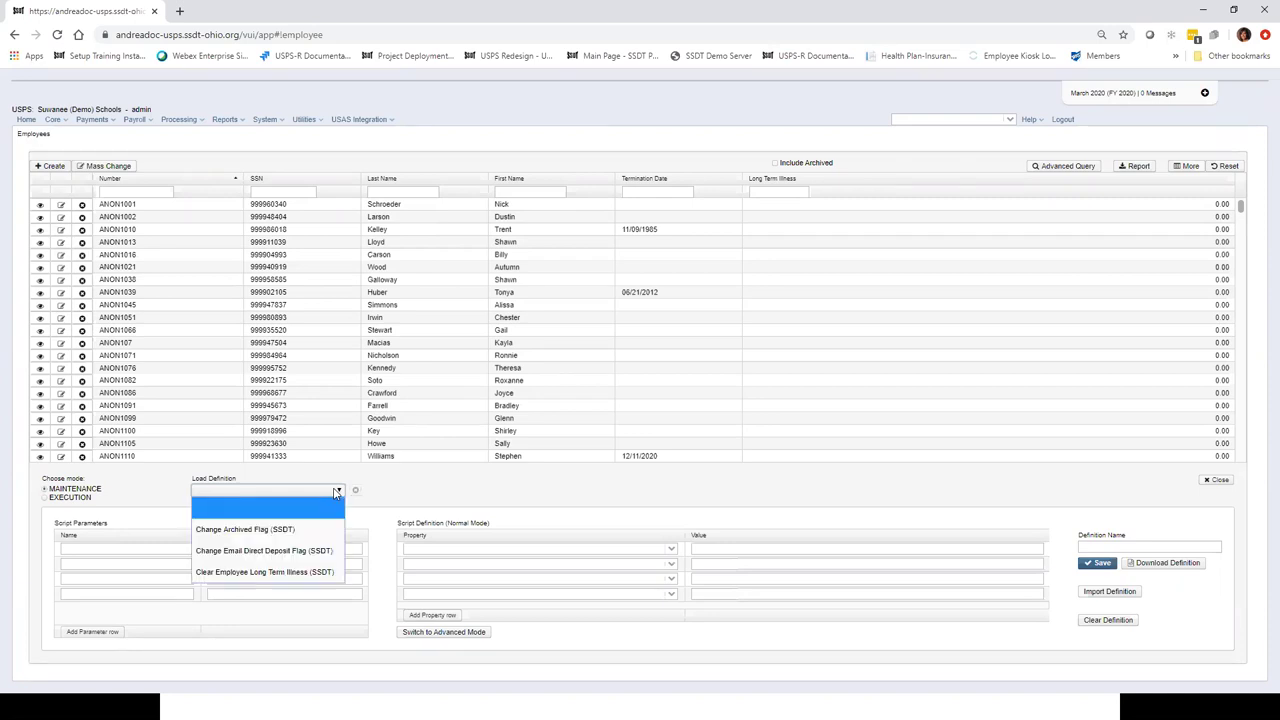
left_click(316, 528)
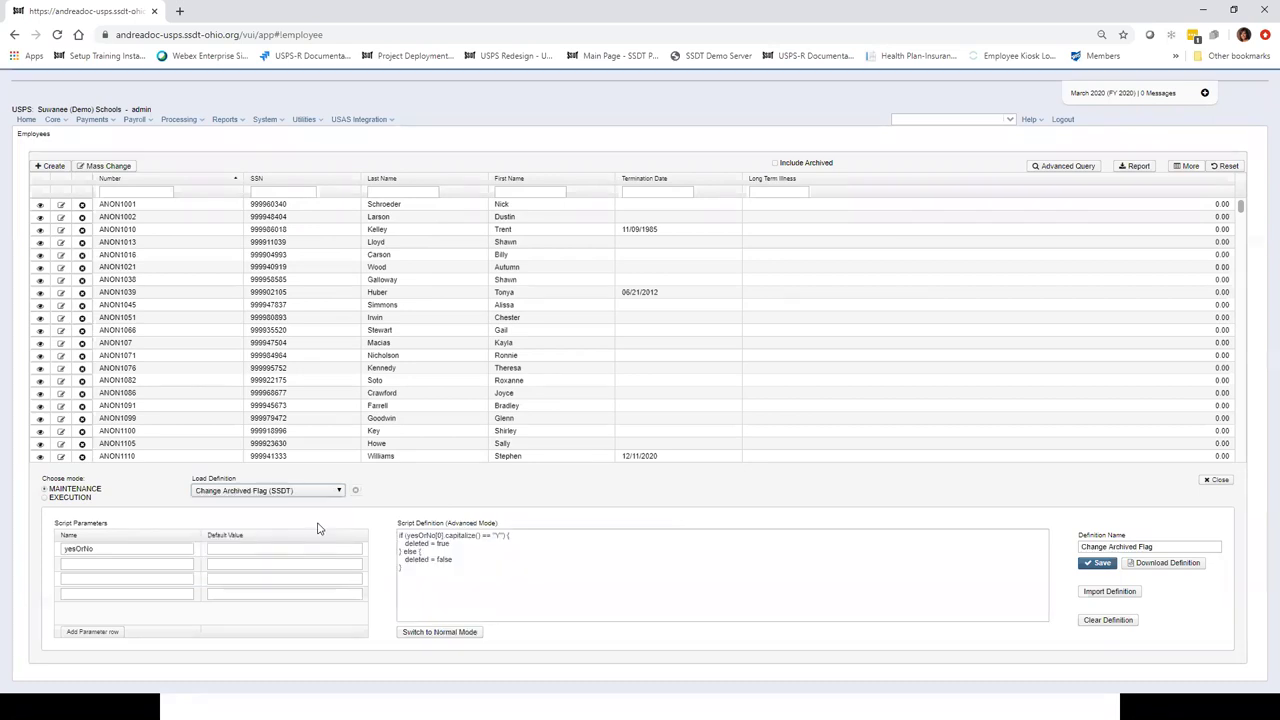
left_click(437, 635)
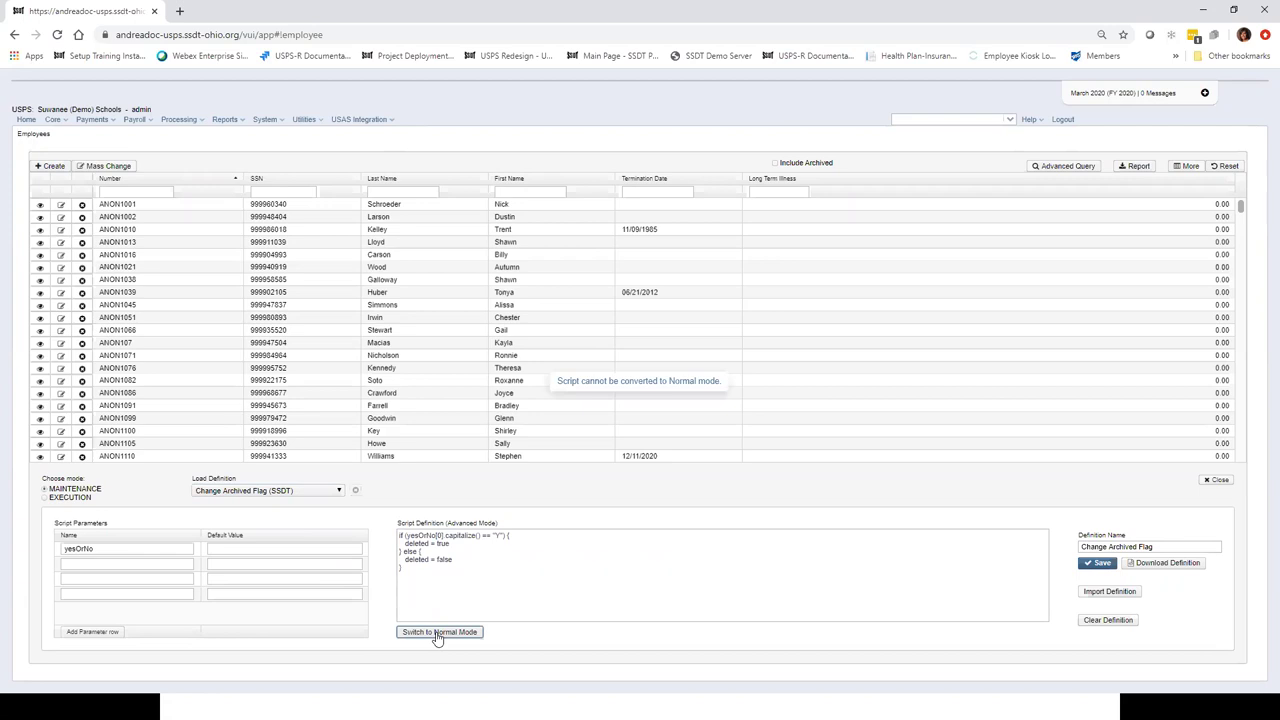
Open Mass Change for the Compensation records and check which saved definitions are available to load
left_click(54, 119)
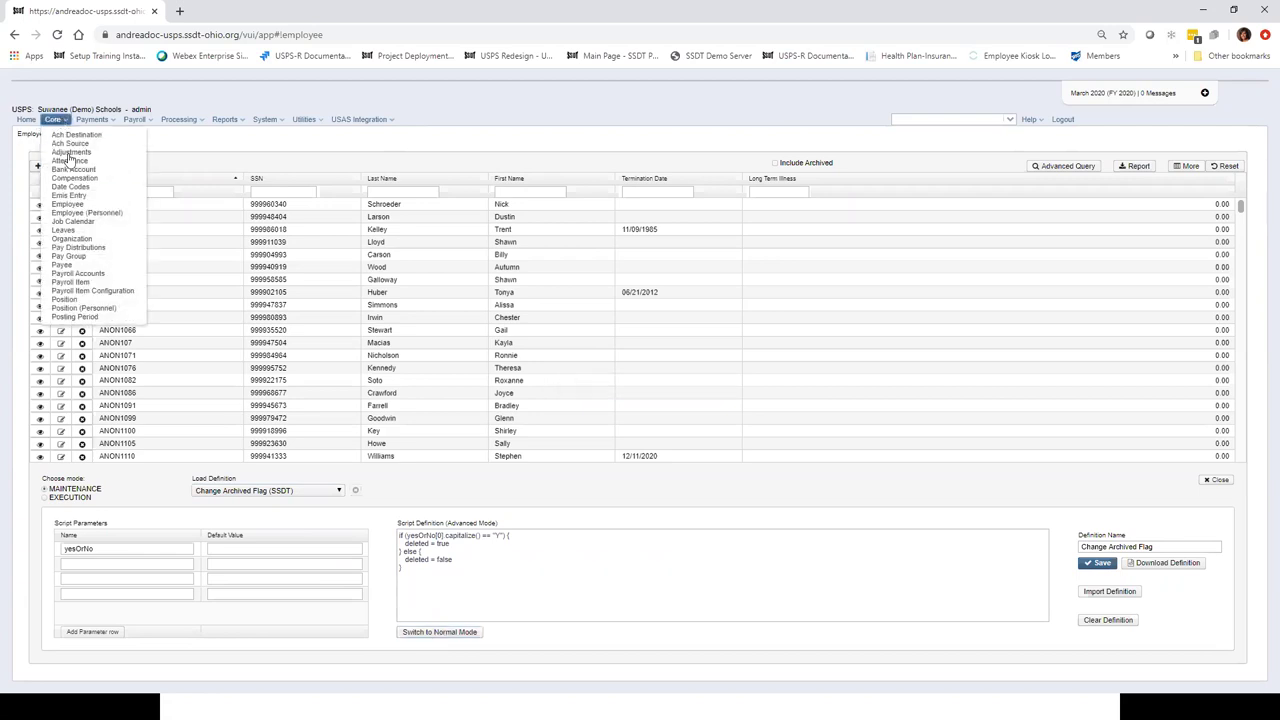
left_click(165, 258)
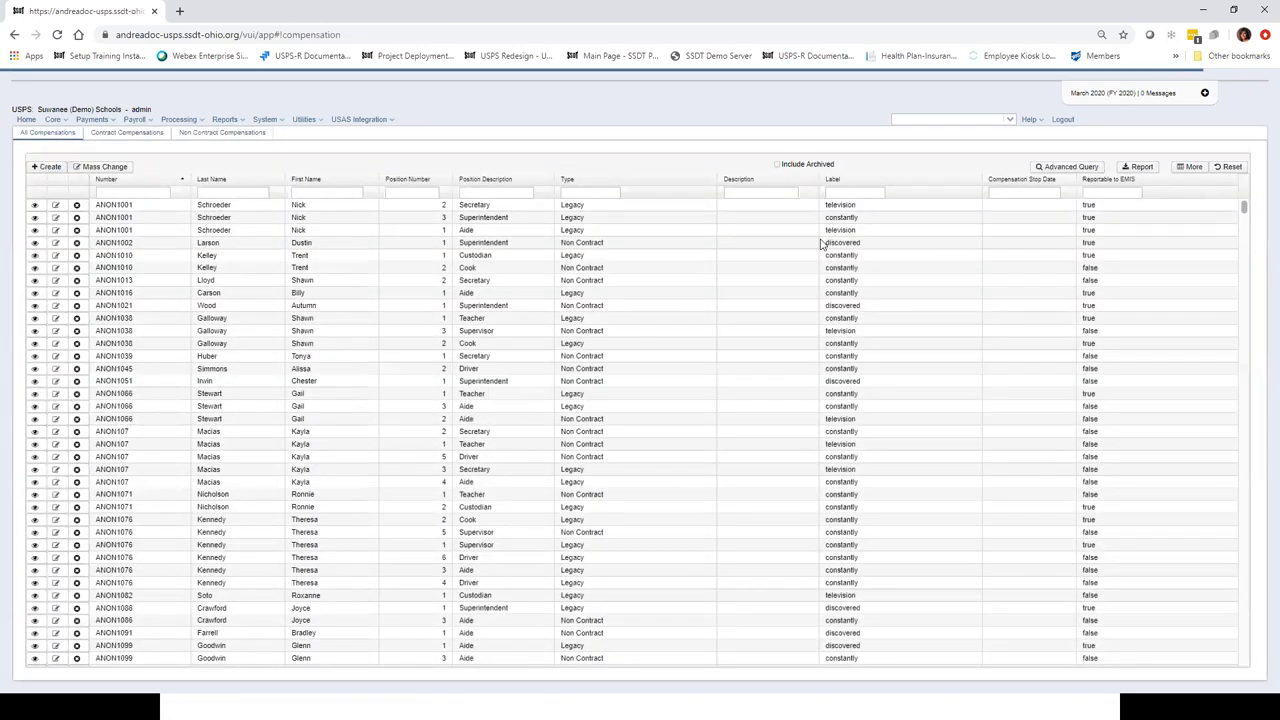
left_click(125, 167)
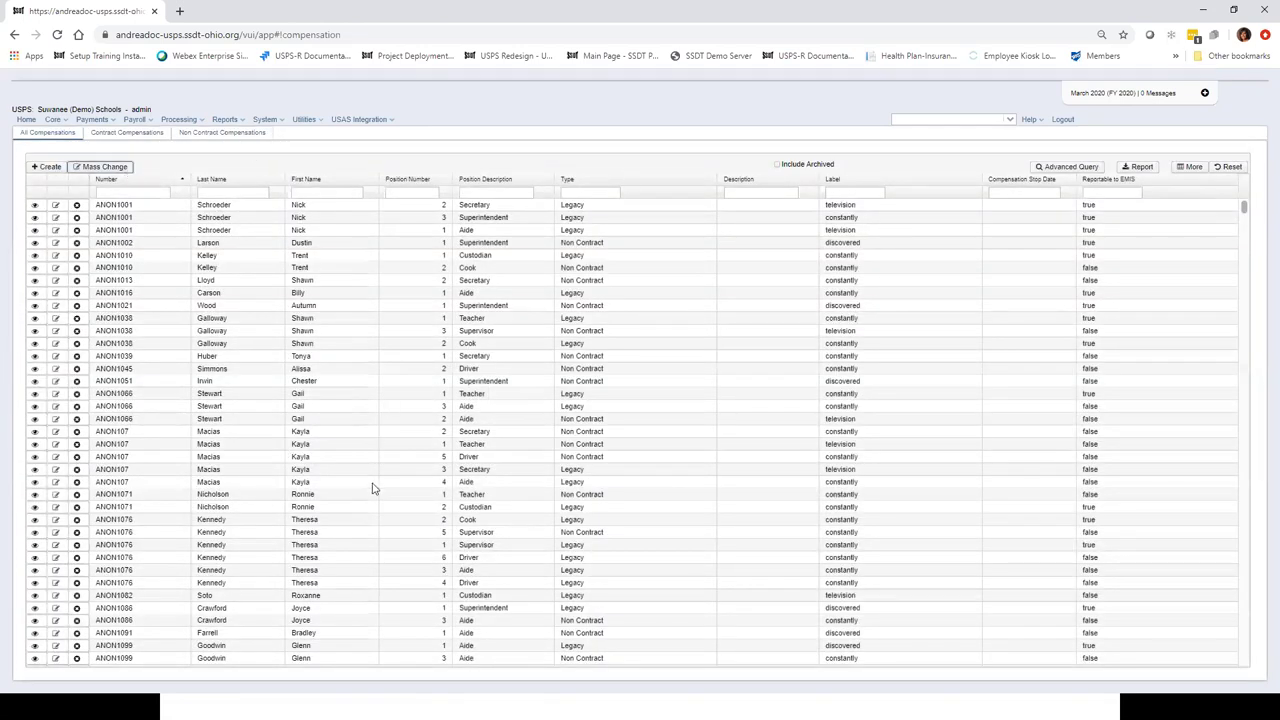
left_click(200, 495)
left_click(200, 497)
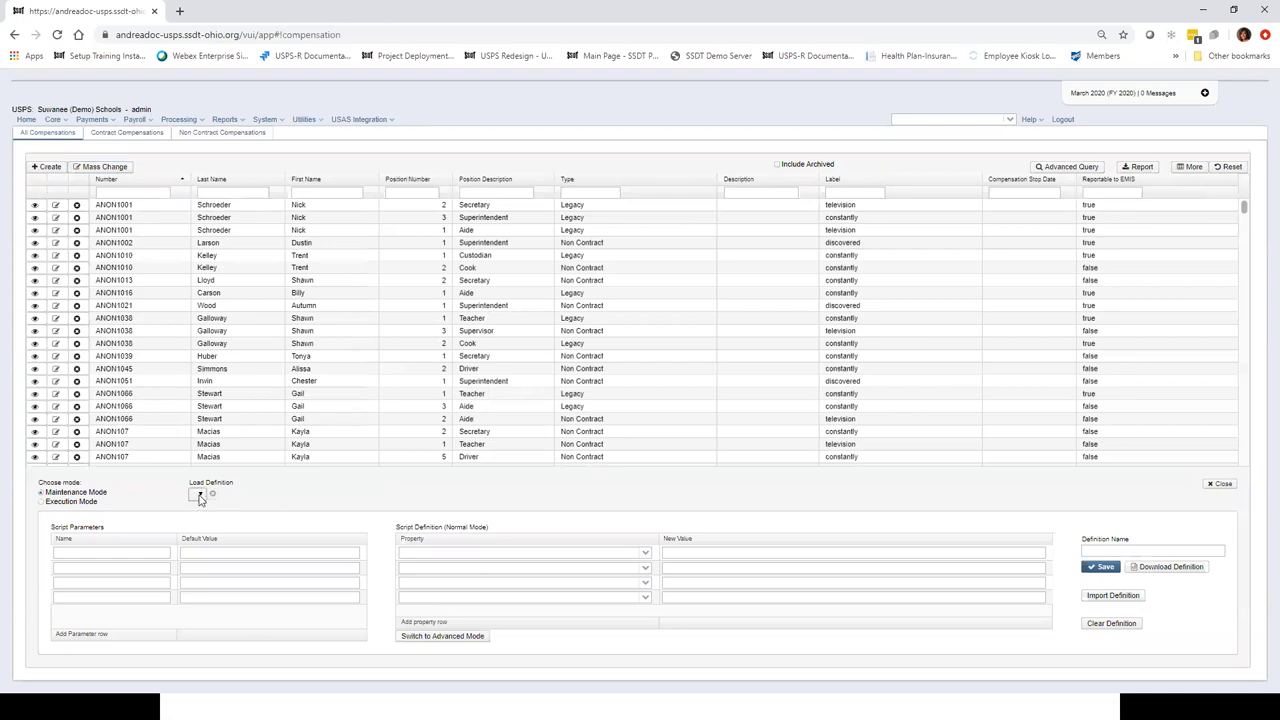
Choose archived as the first property of the compensation script definition, leaving its new value blank
left_click(646, 553)
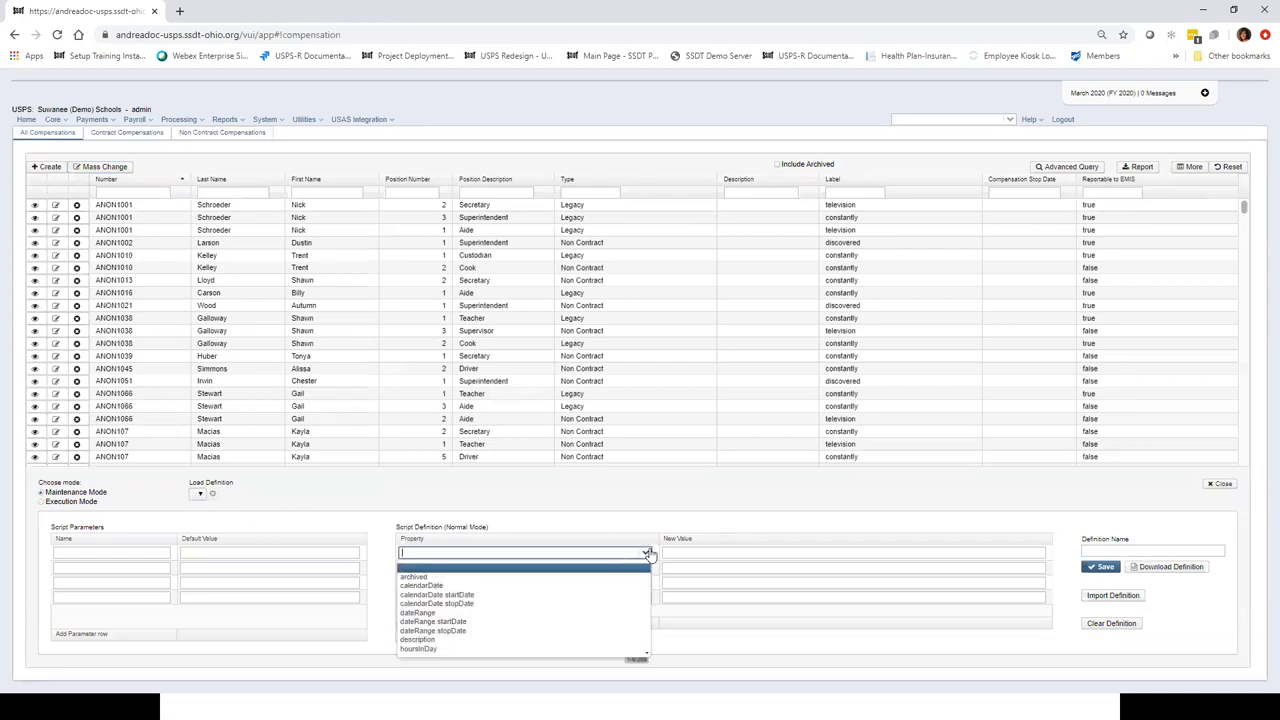
left_click(595, 578)
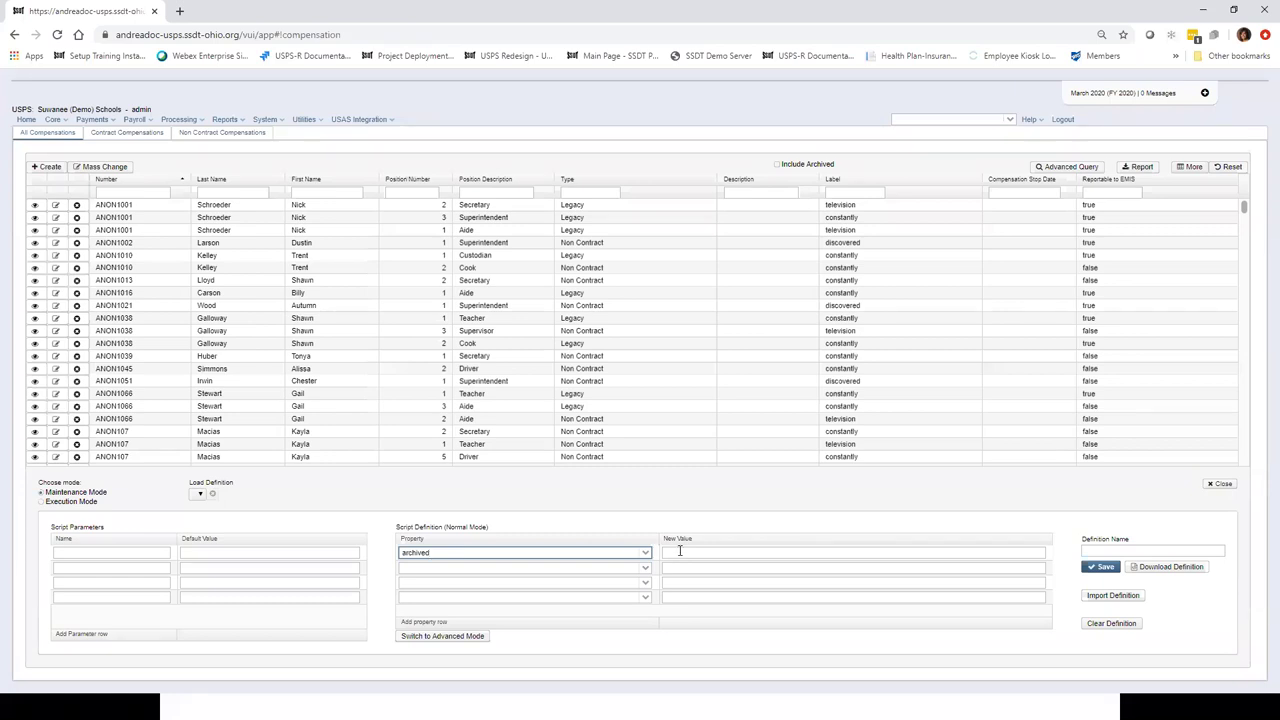
left_click(679, 551)
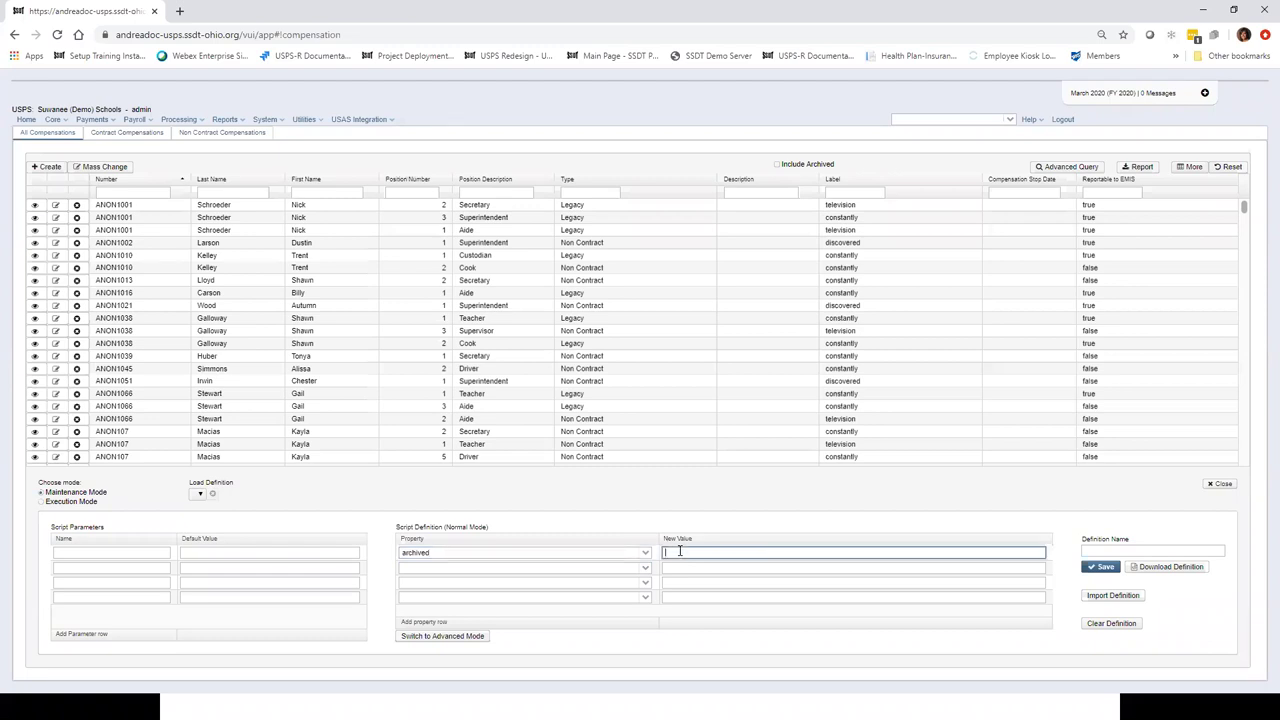
left_click(200, 495)
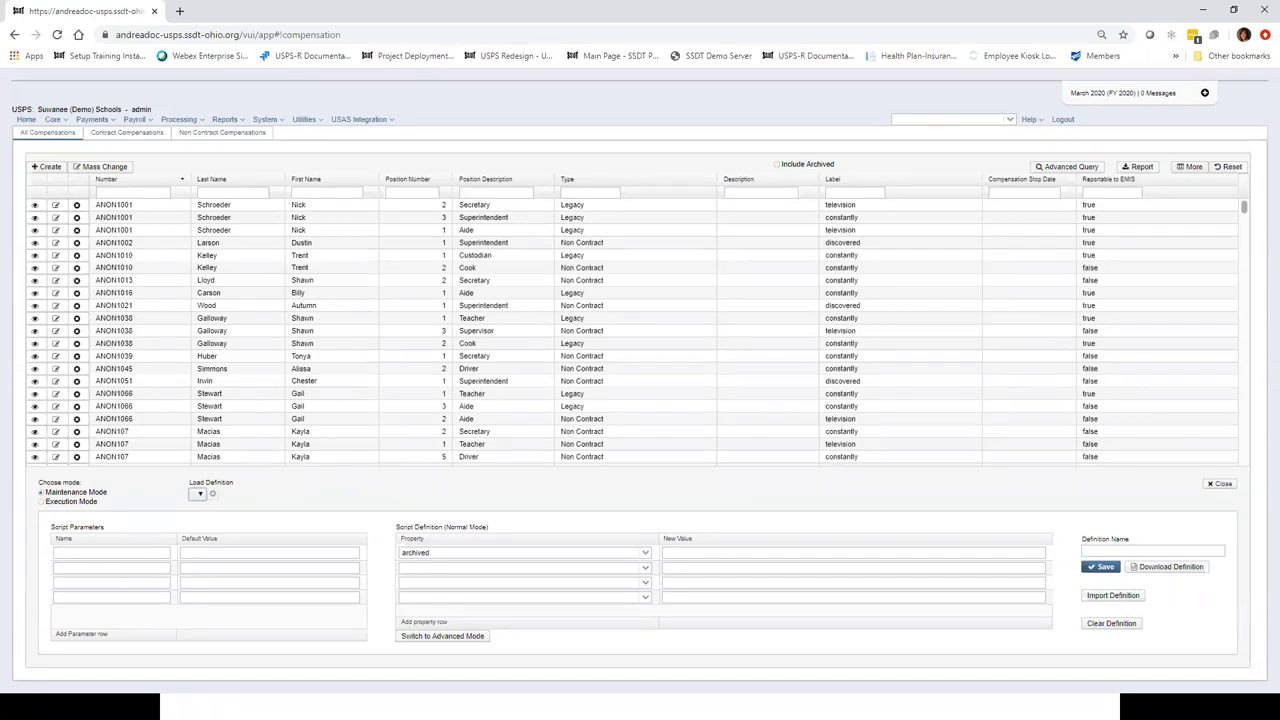
Return to the Employee records and minimize the demo browser window
left_click(59, 124)
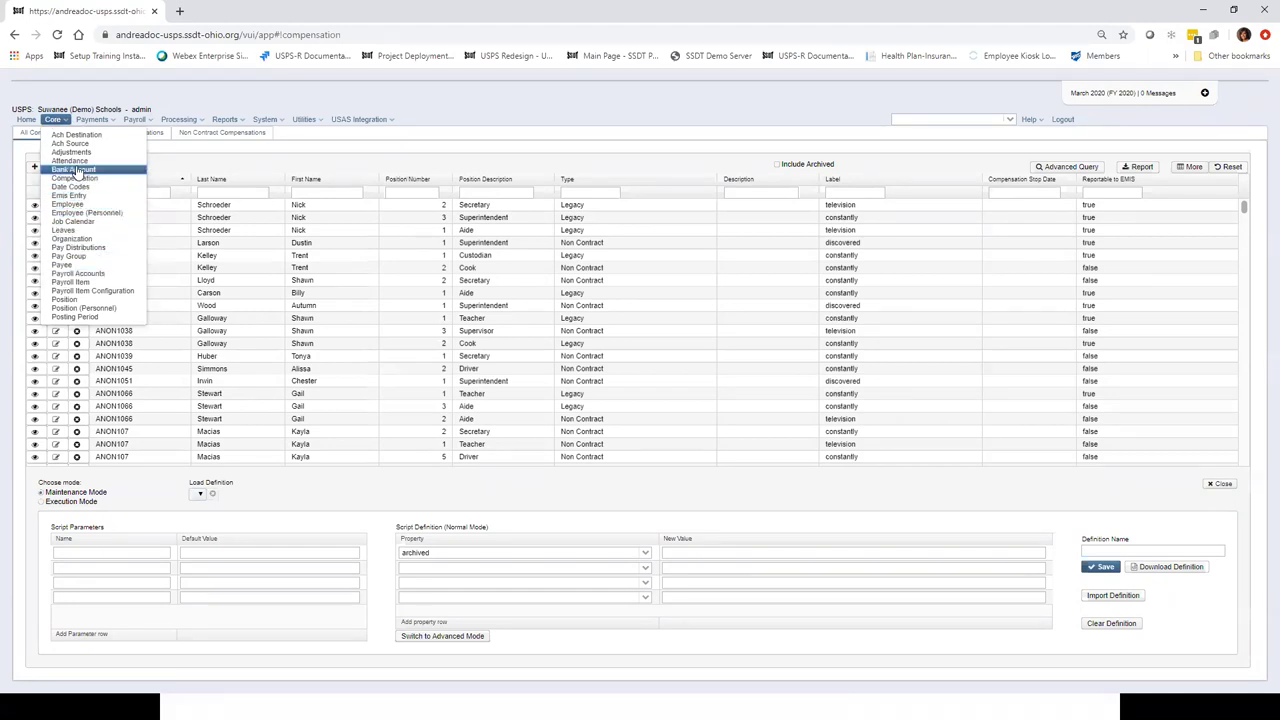
left_click(78, 205)
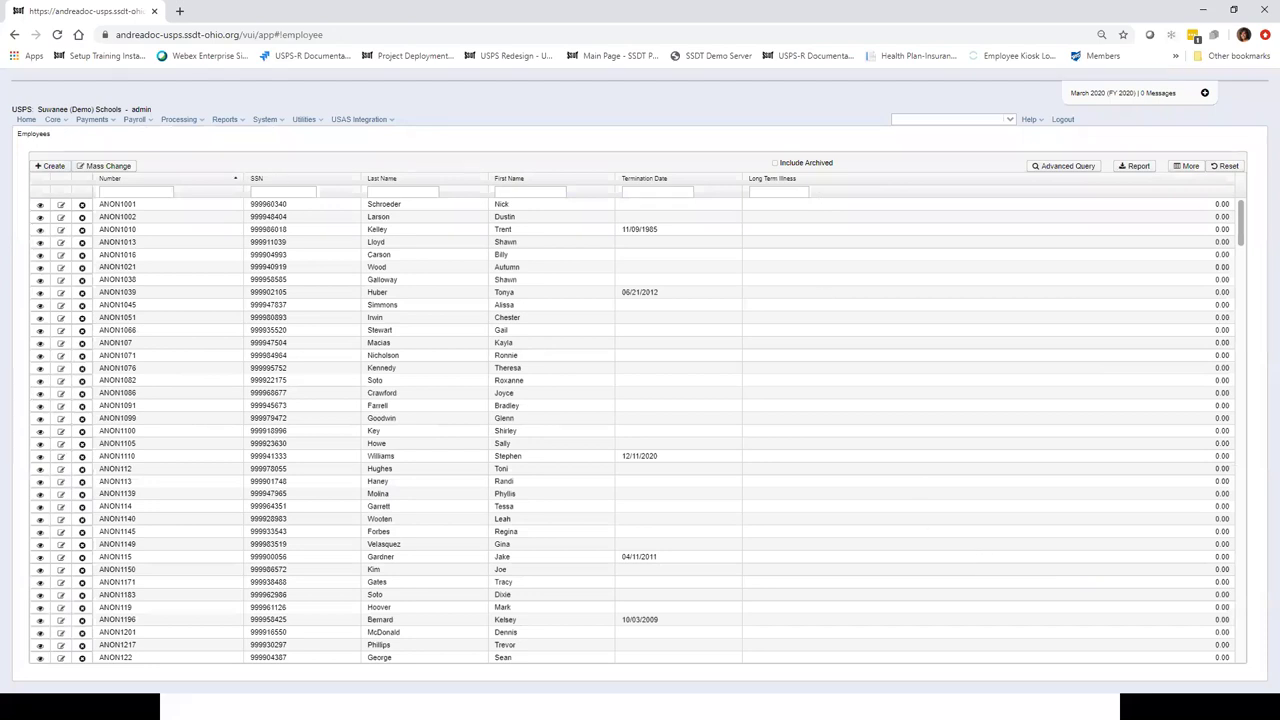
left_click(1206, 10)
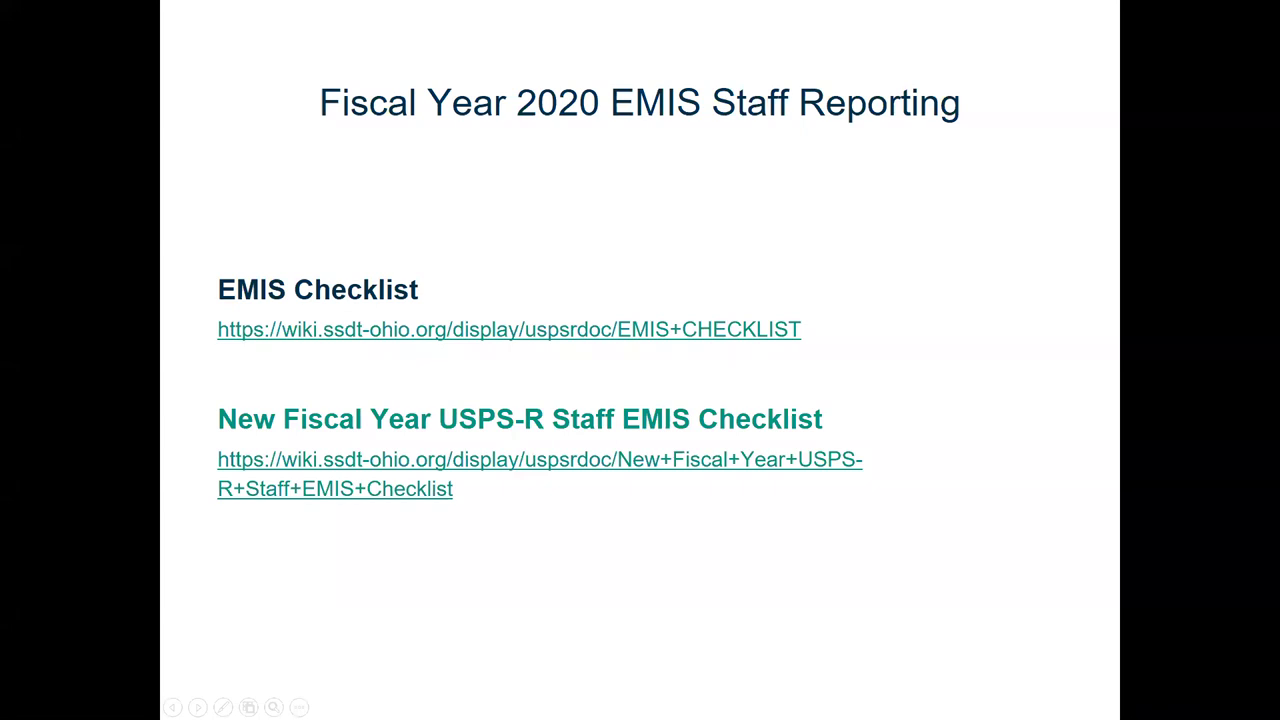
End the slide show and look through the open browser pages for the SSDT meeting materials
key("Escape")
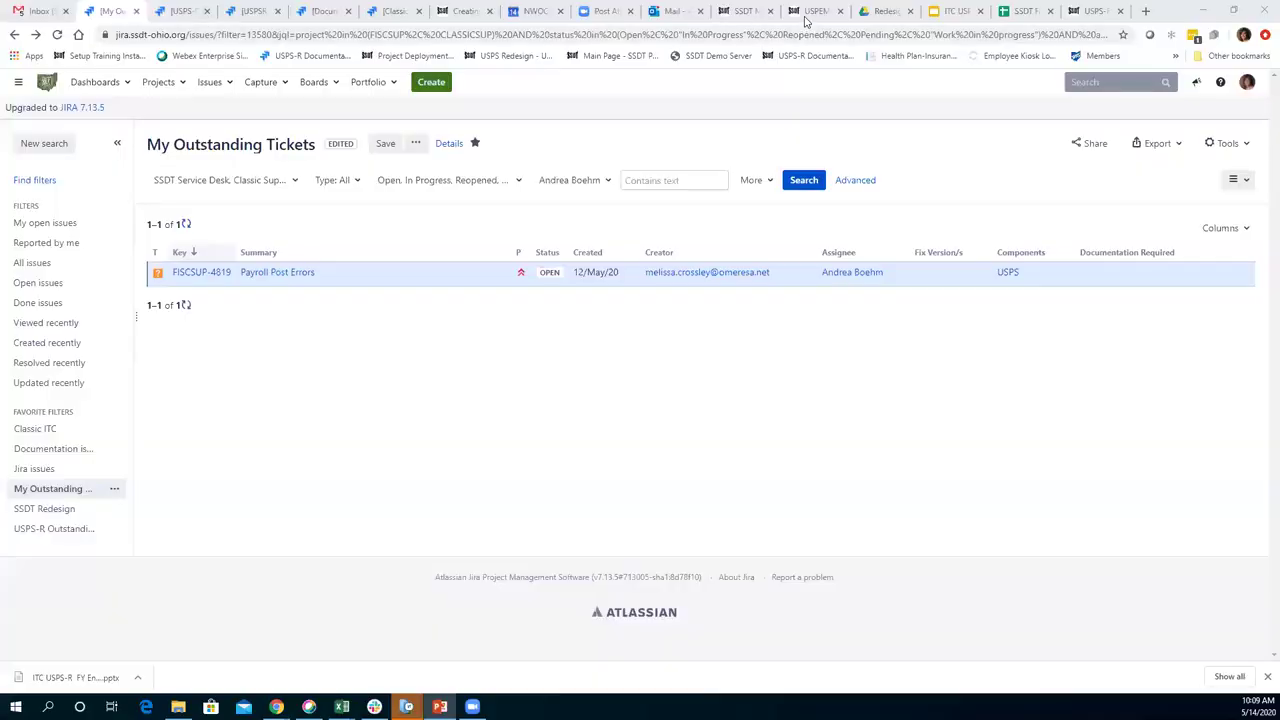
left_click(806, 14)
left_click(1110, 10)
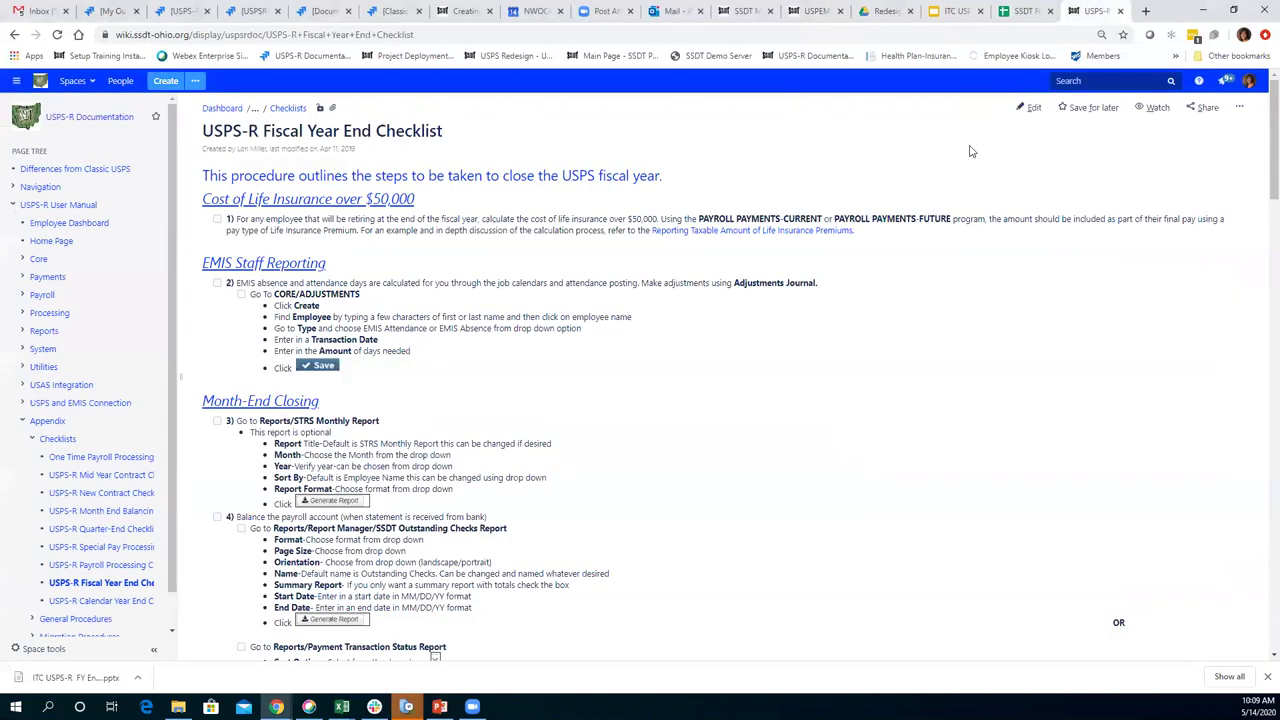
left_click(1018, 8)
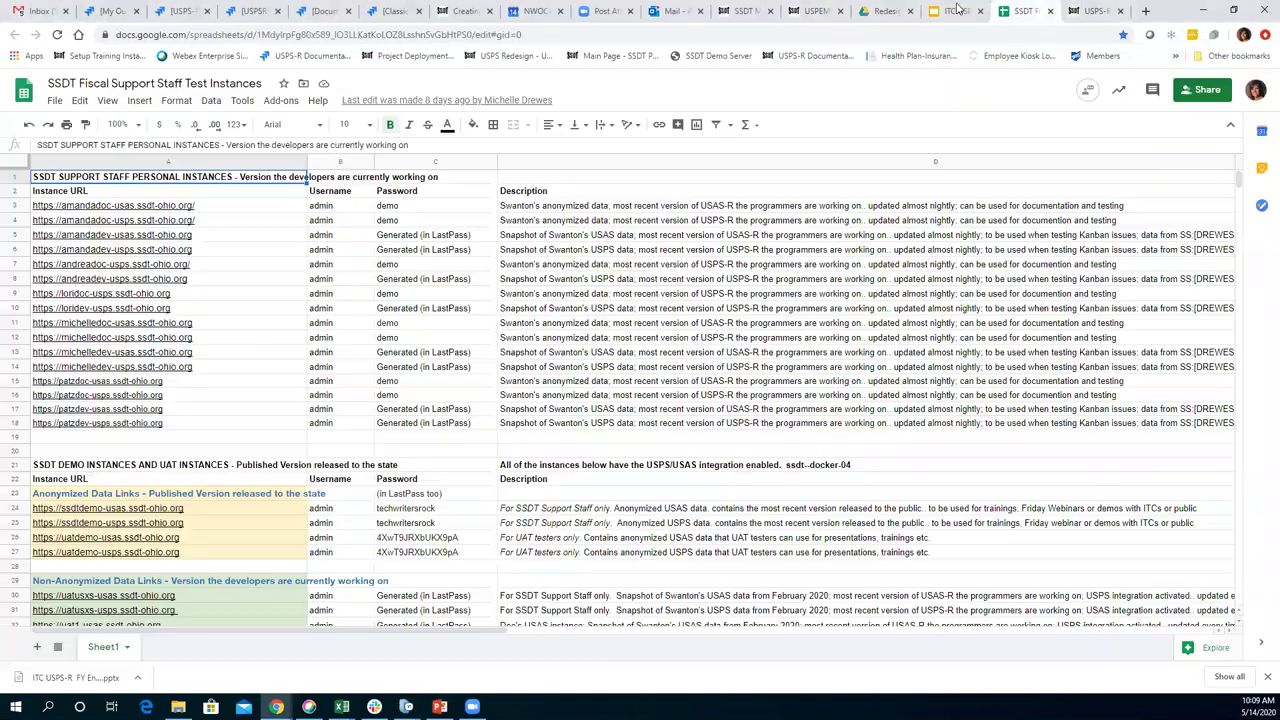
left_click(957, 10)
left_click(862, 10)
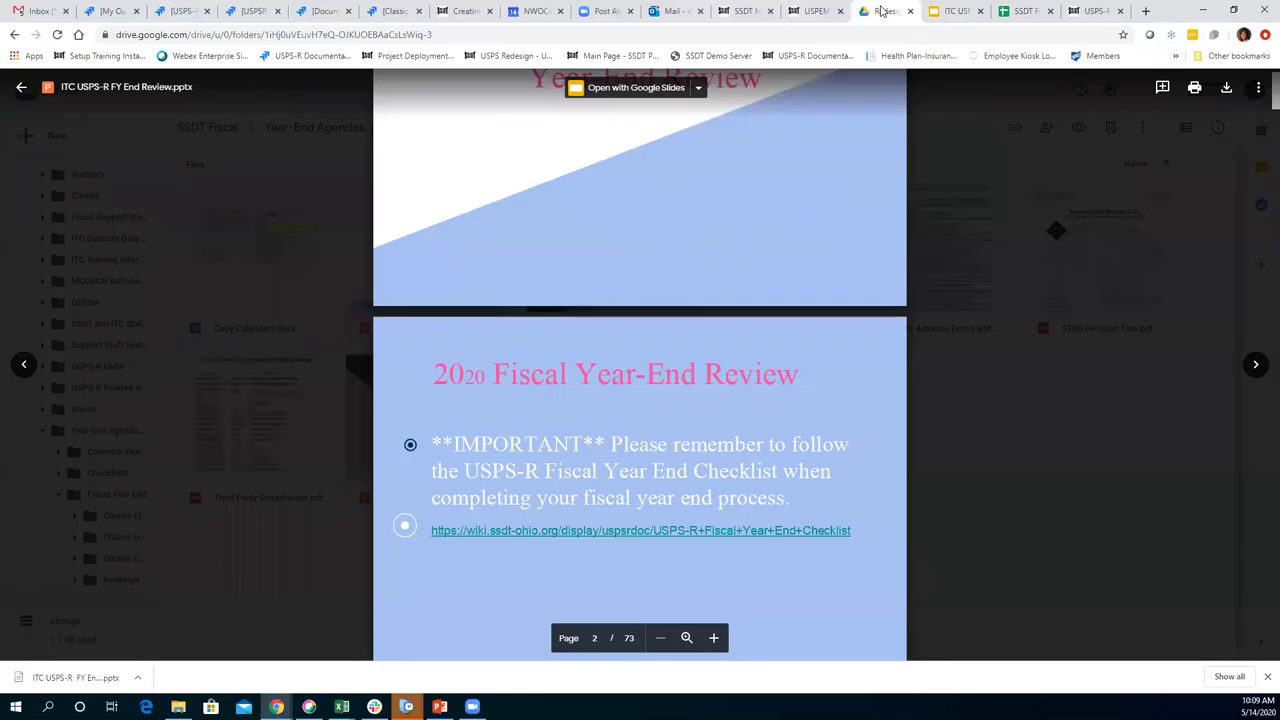
left_click(818, 10)
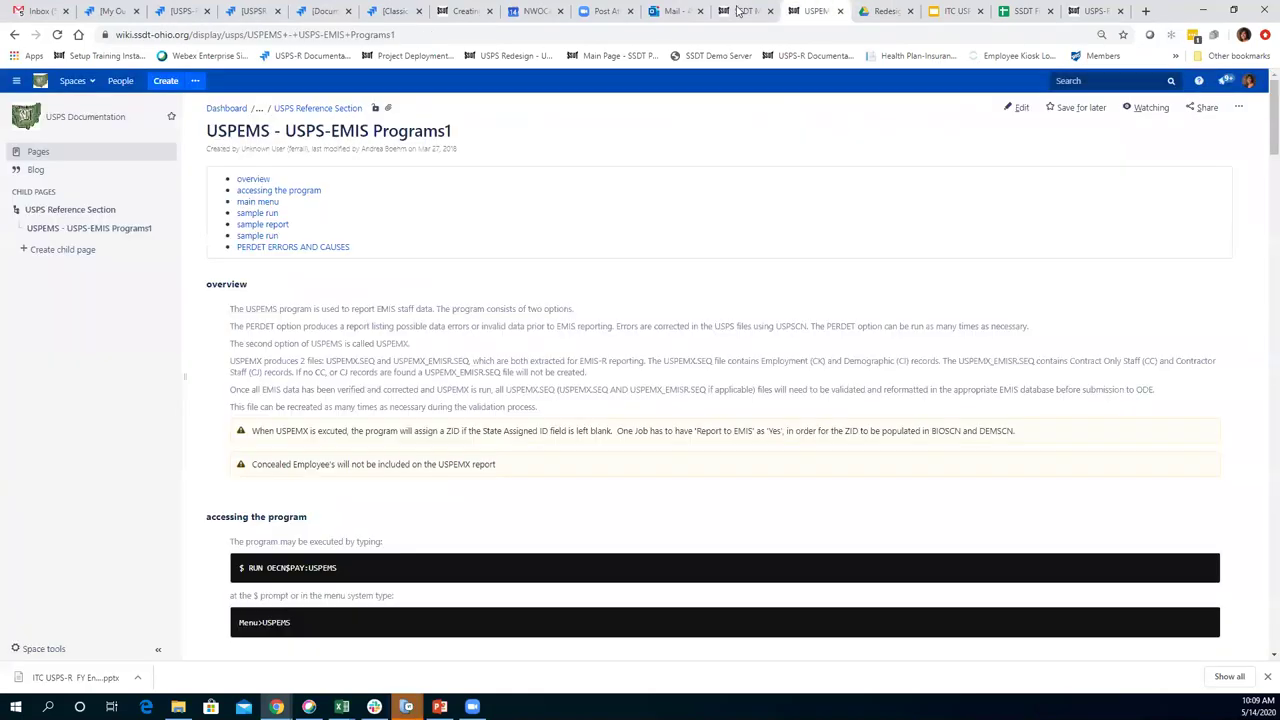
left_click(745, 10)
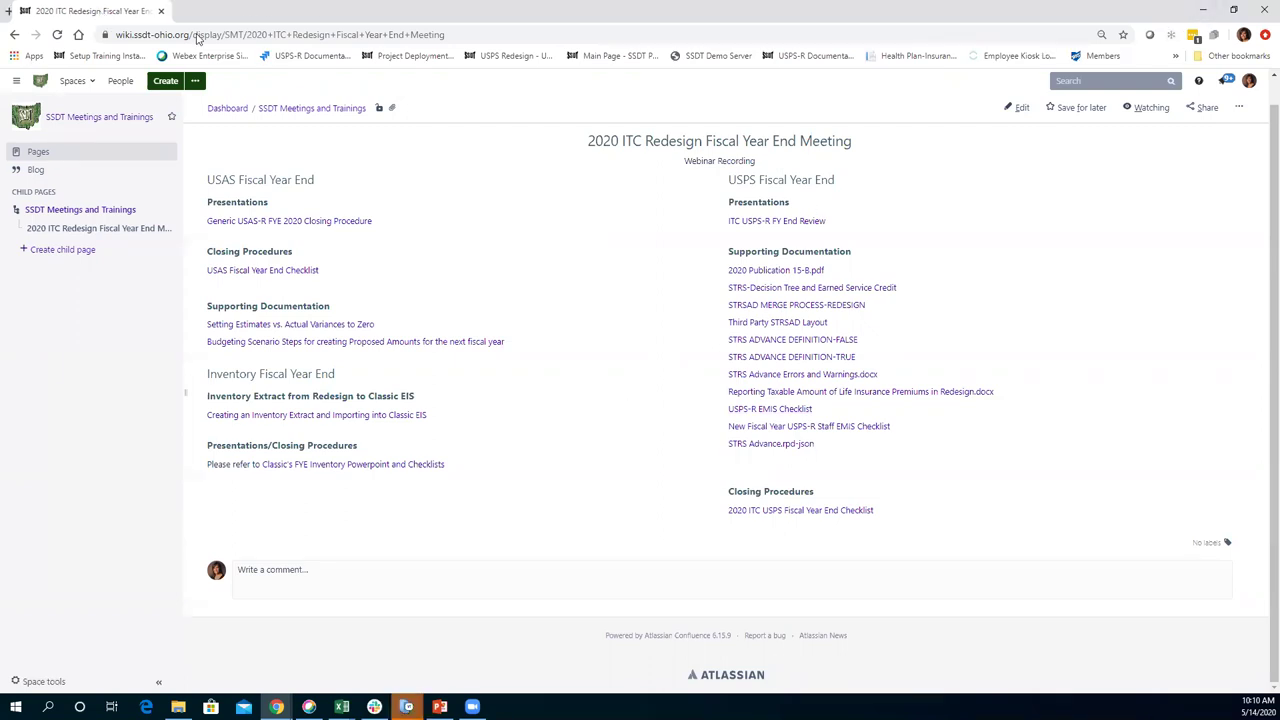
Open the Redesign 2020 ITC Fiscal Year-End materials from the wiki's SSDT Meetings and Trainings space
left_click(154, 11)
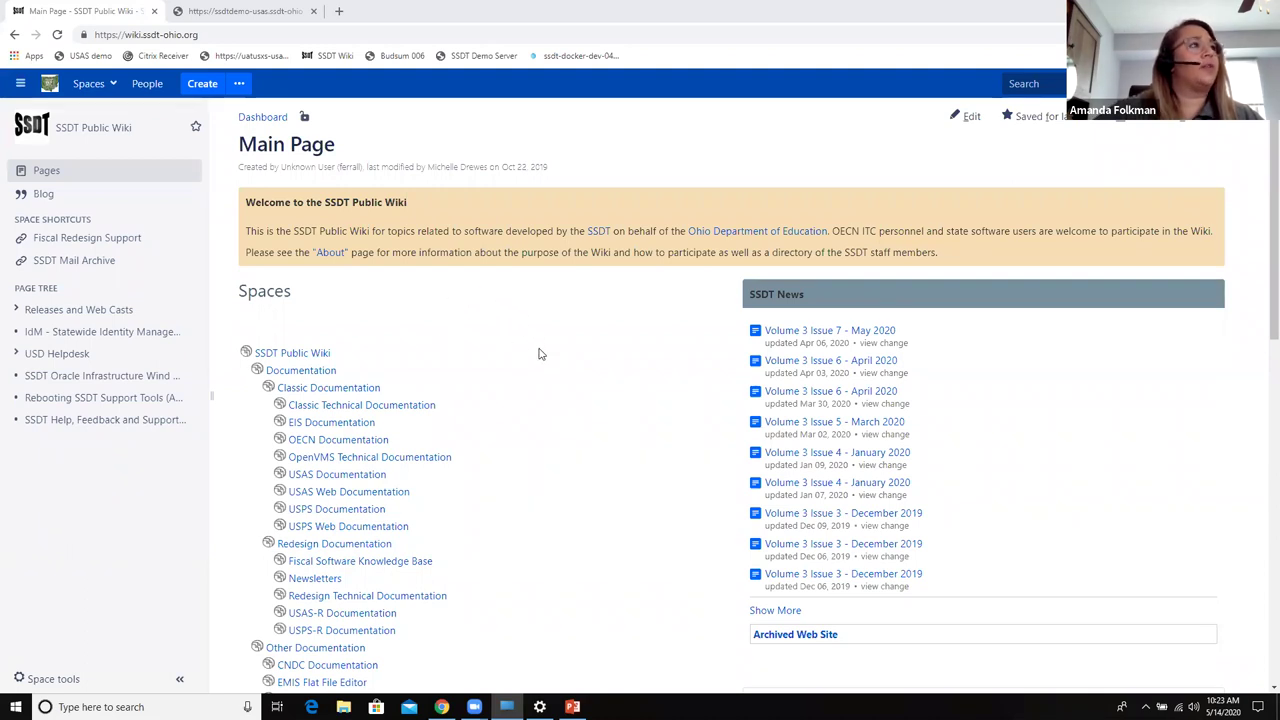
scroll(539, 353, "down", 1)
scroll(539, 353, "down", 3)
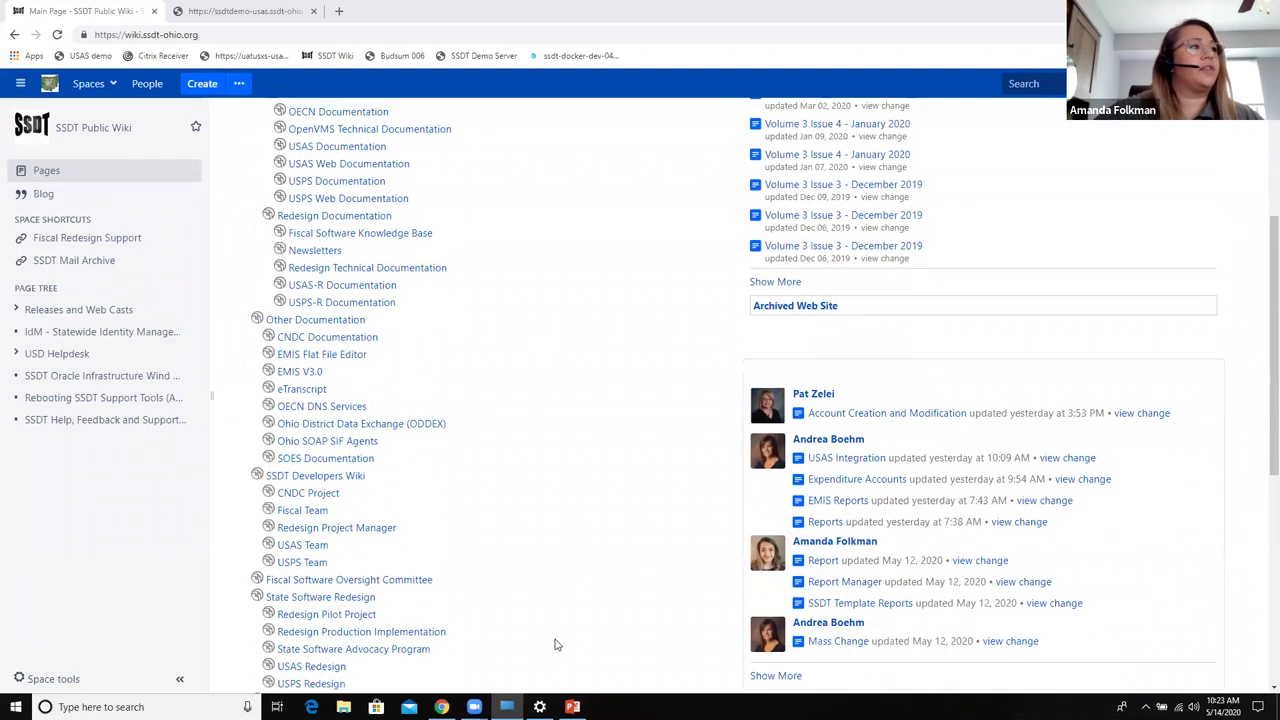
scroll(543, 612, "down", 2)
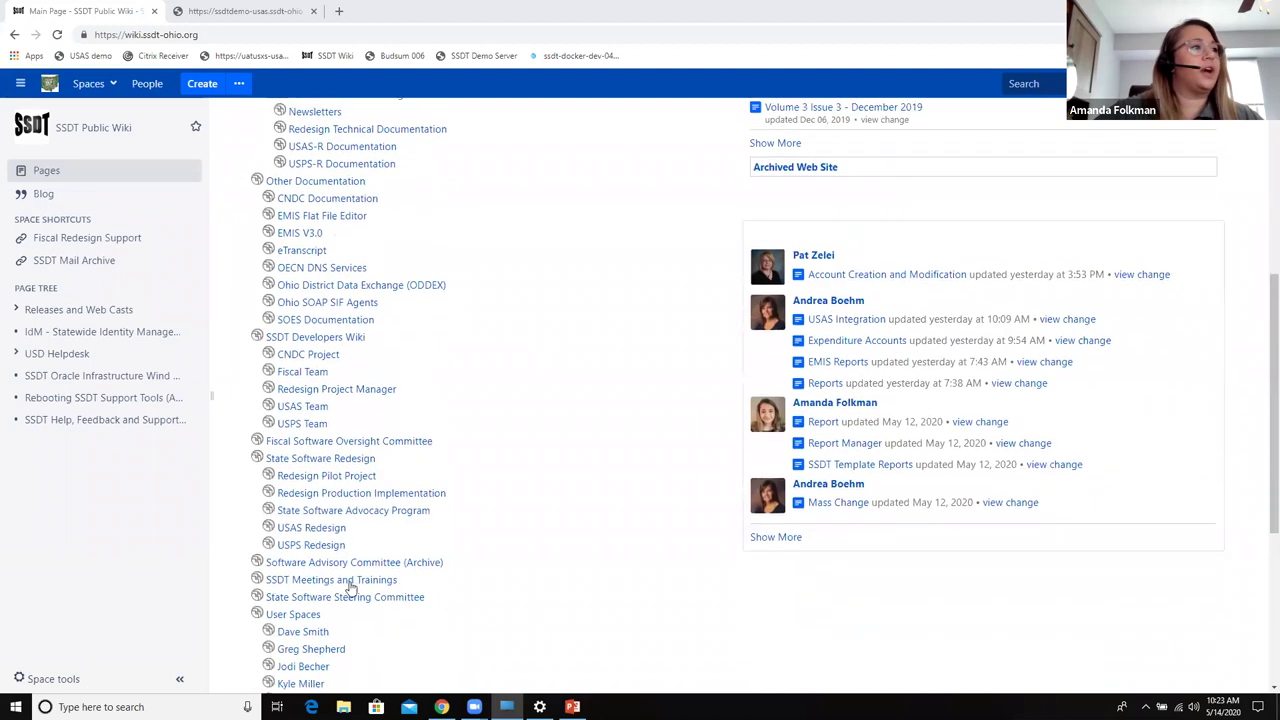
left_click(337, 580)
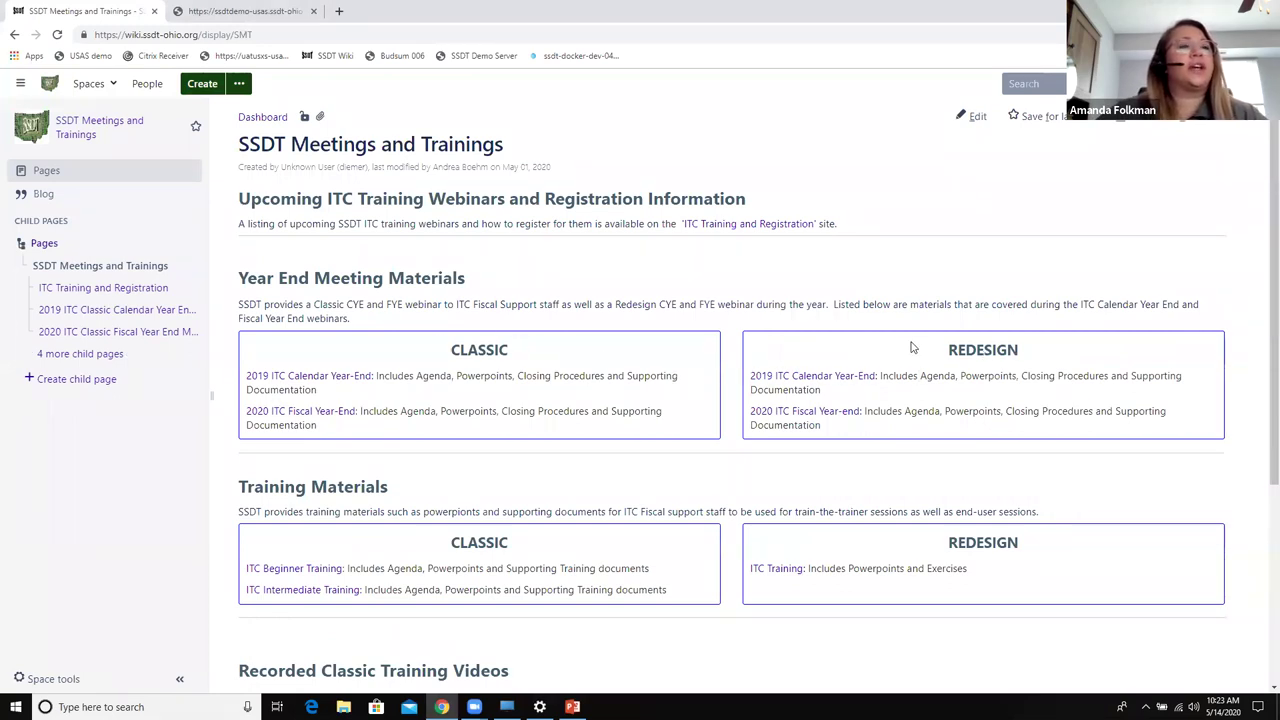
left_click(791, 418)
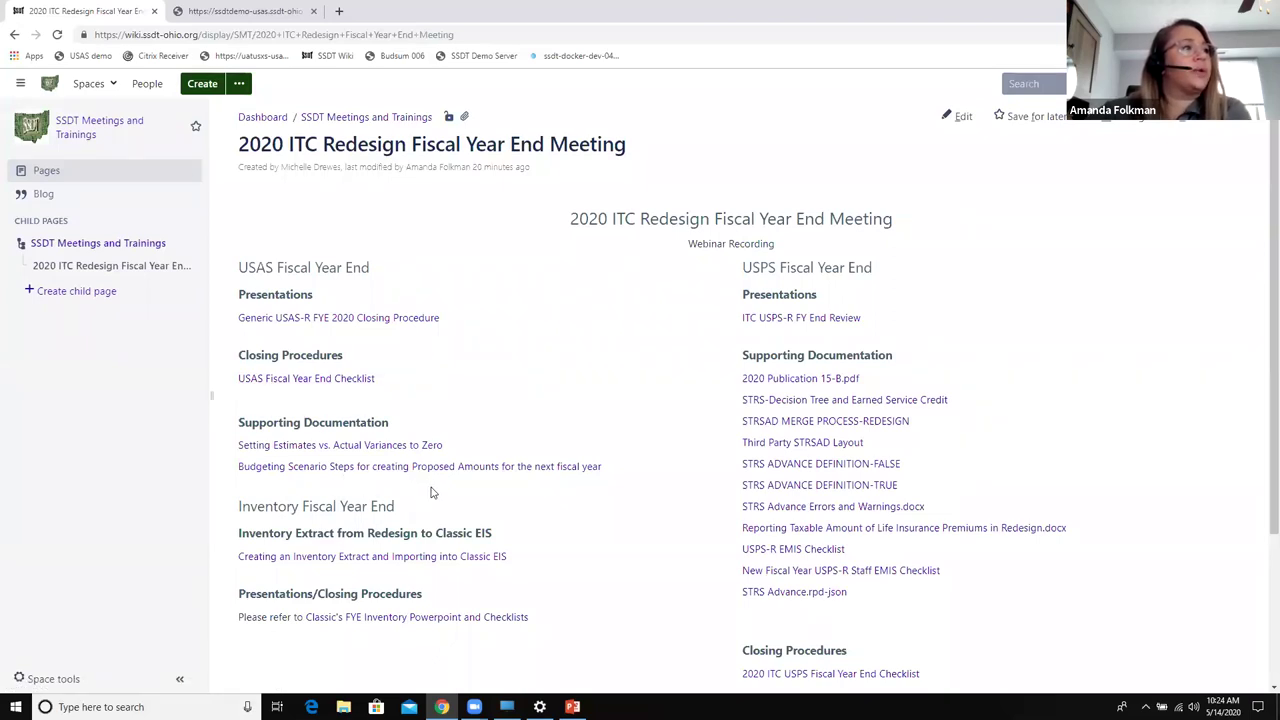
Preview the Generic USAS-R FYE 2020 Closing Procedure presentation on the wiki, and start its slide show in PowerPoint
left_click(342, 320)
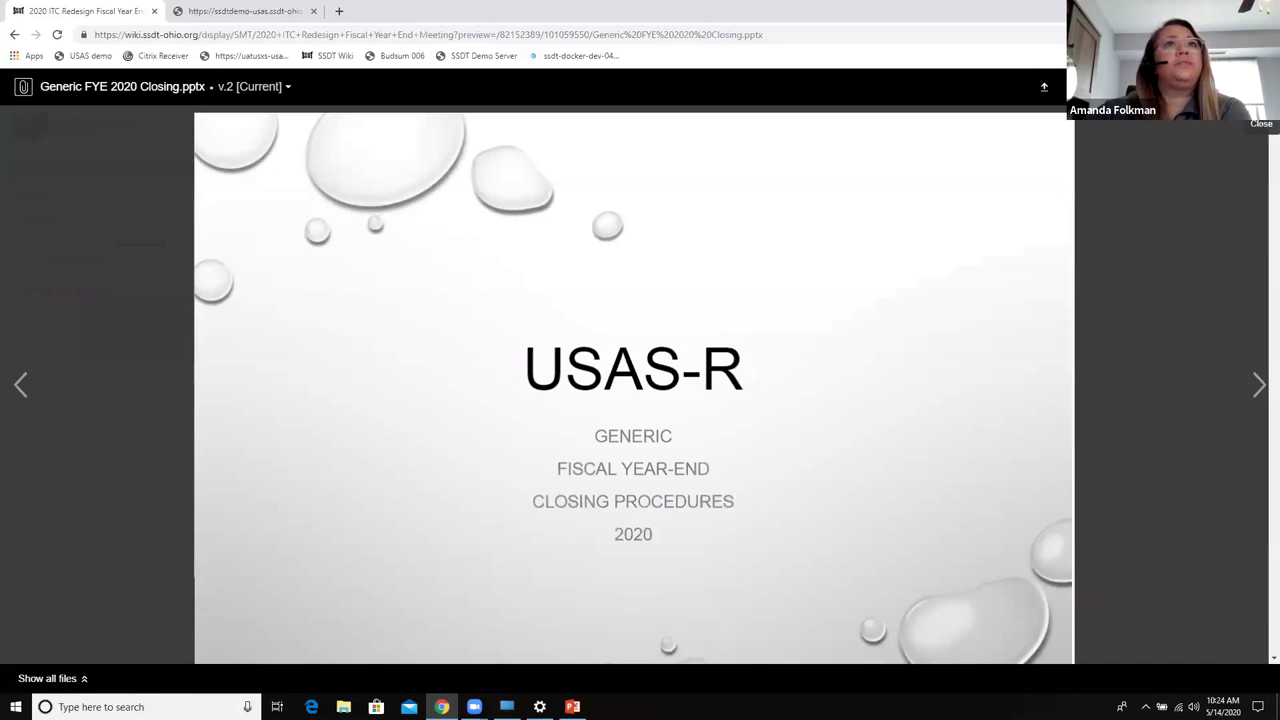
left_click(1260, 105)
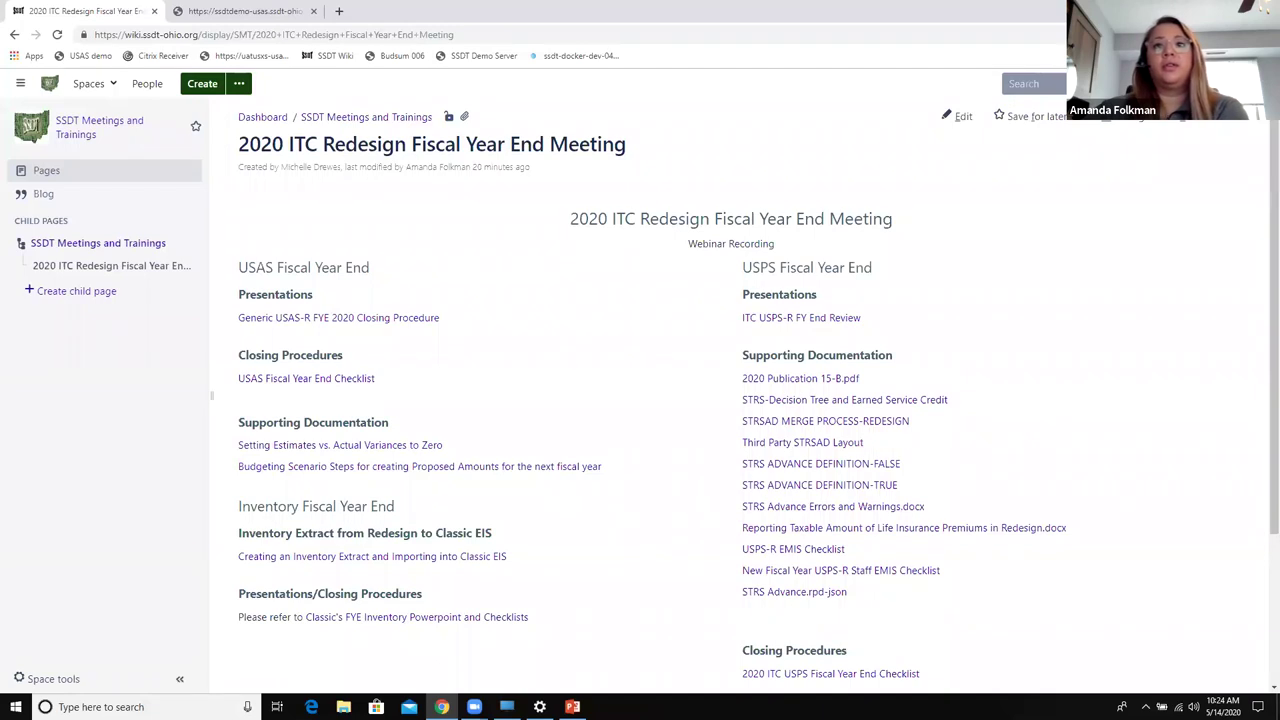
key("alt+Tab")
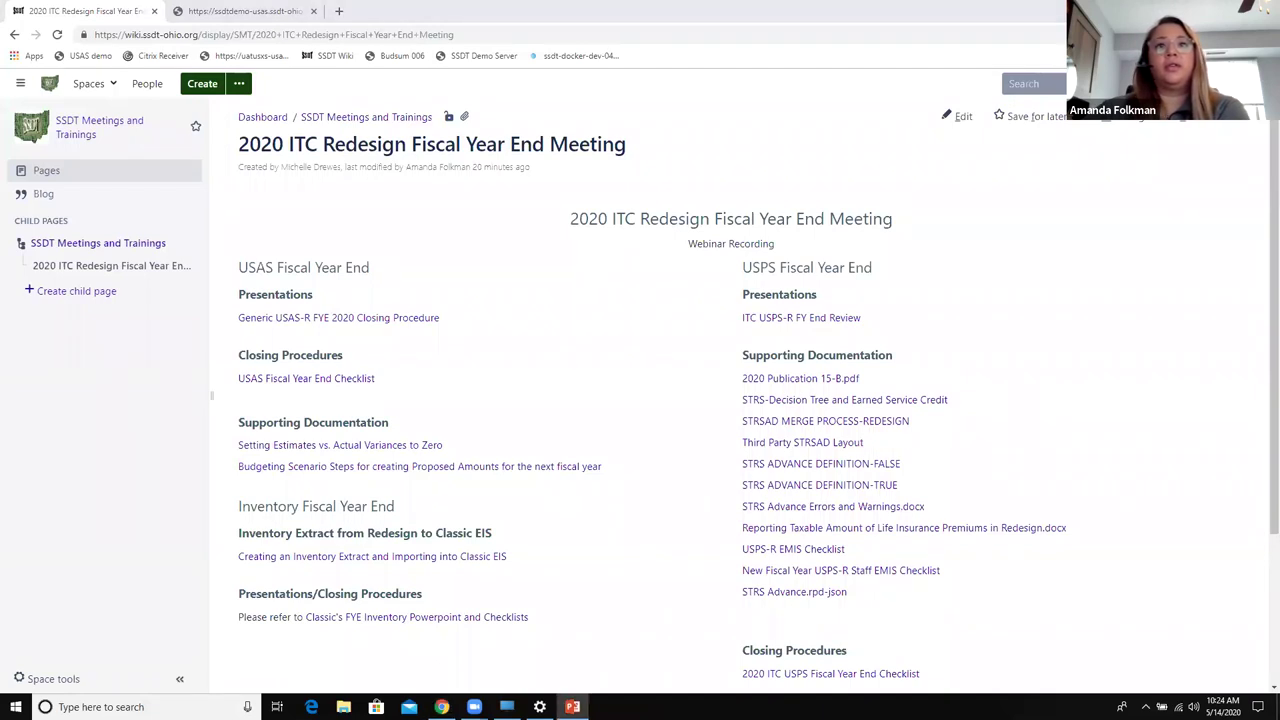
key("F5")
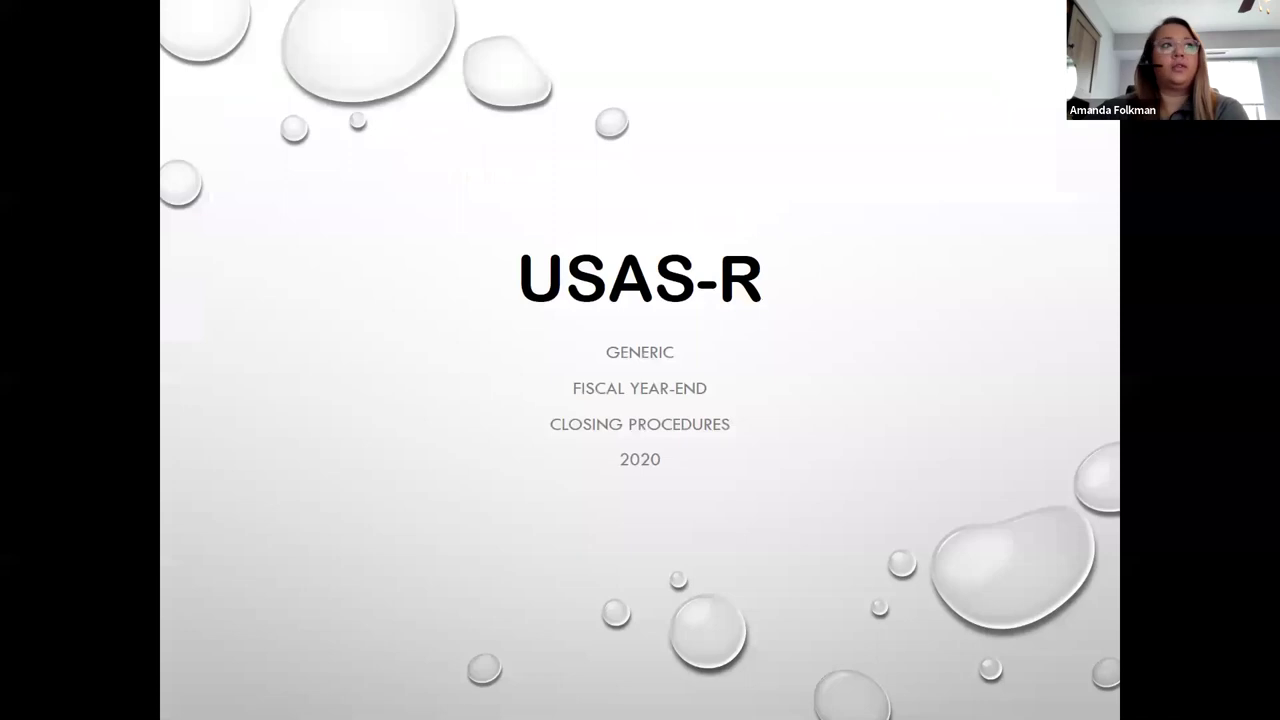
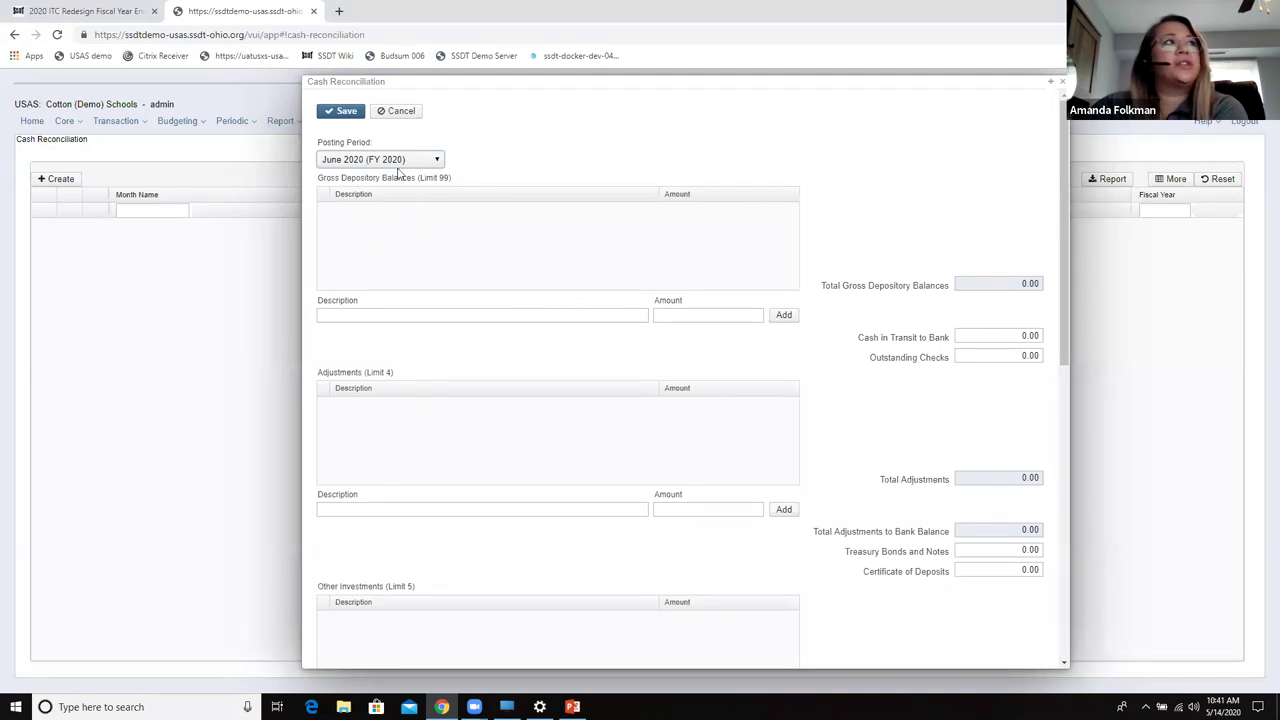
Add a gross depository balance described as Ban1 with an amount of 1000000.00 to the June 2020 cash reconciliation
left_click(418, 314)
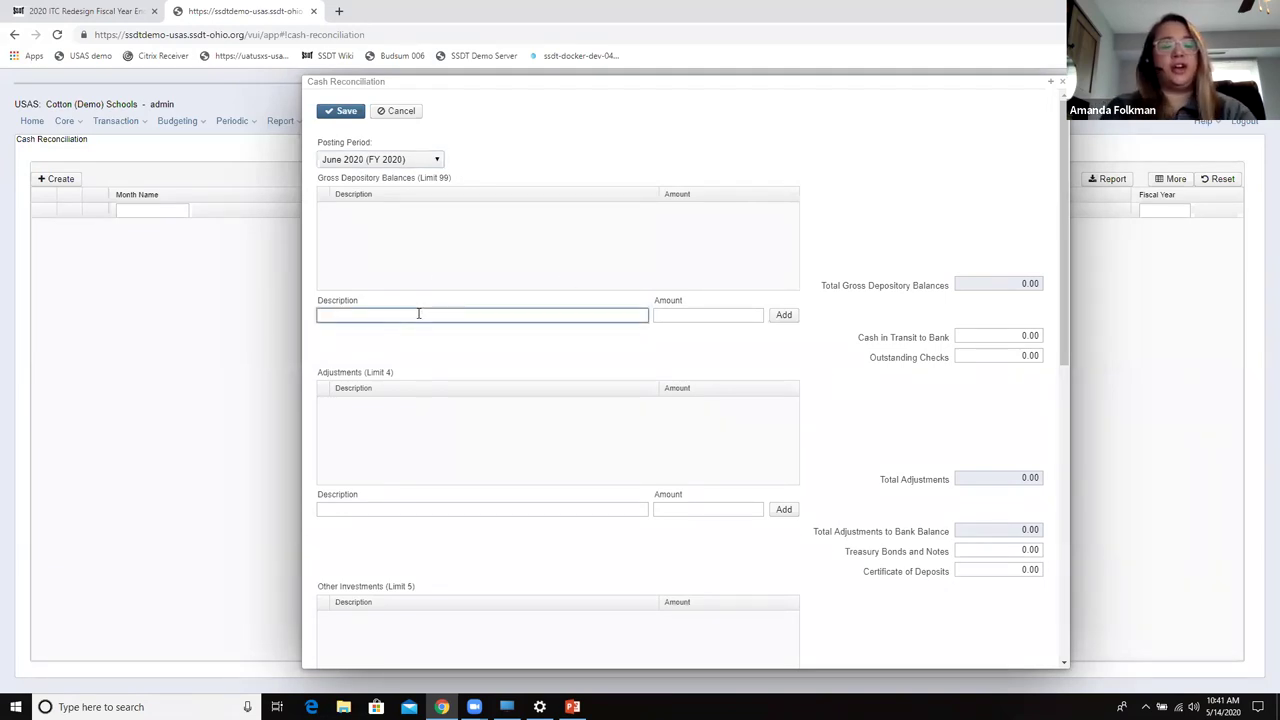
type("Ban1")
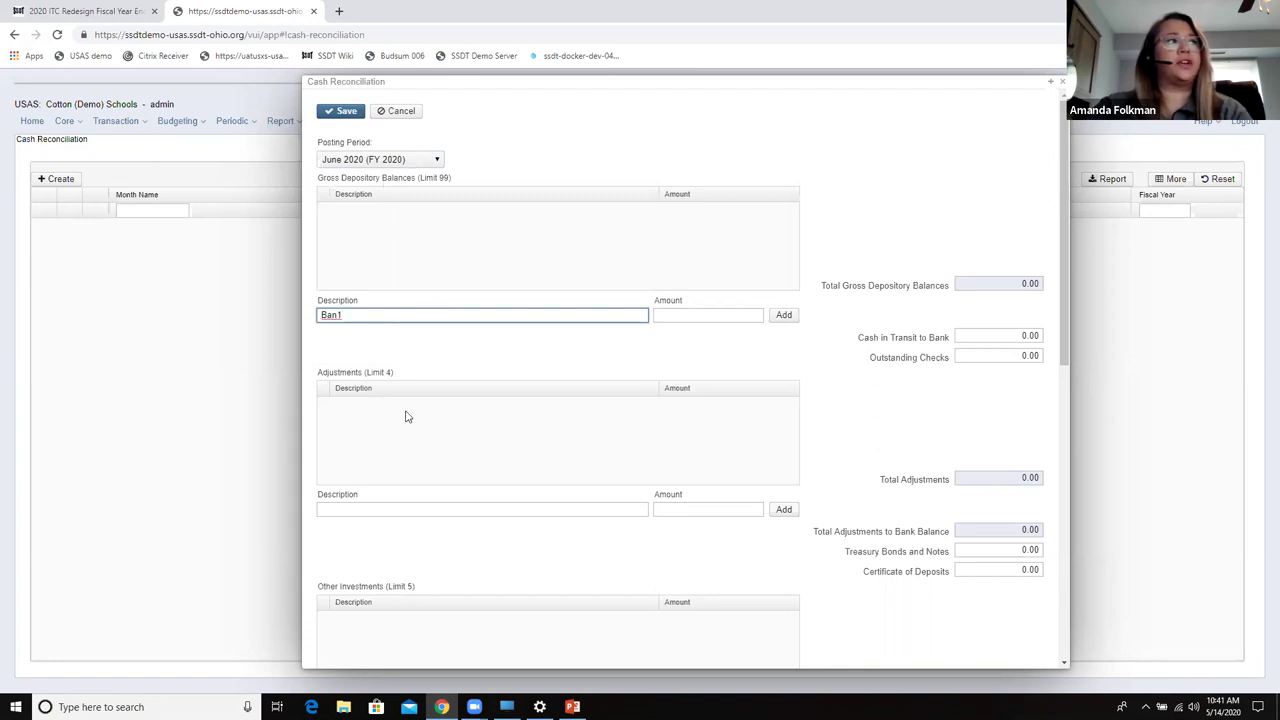
left_click(691, 315)
type("1000.00")
key("BackSpace")
key("BackSpace")
key("BackSpace")
type("000")
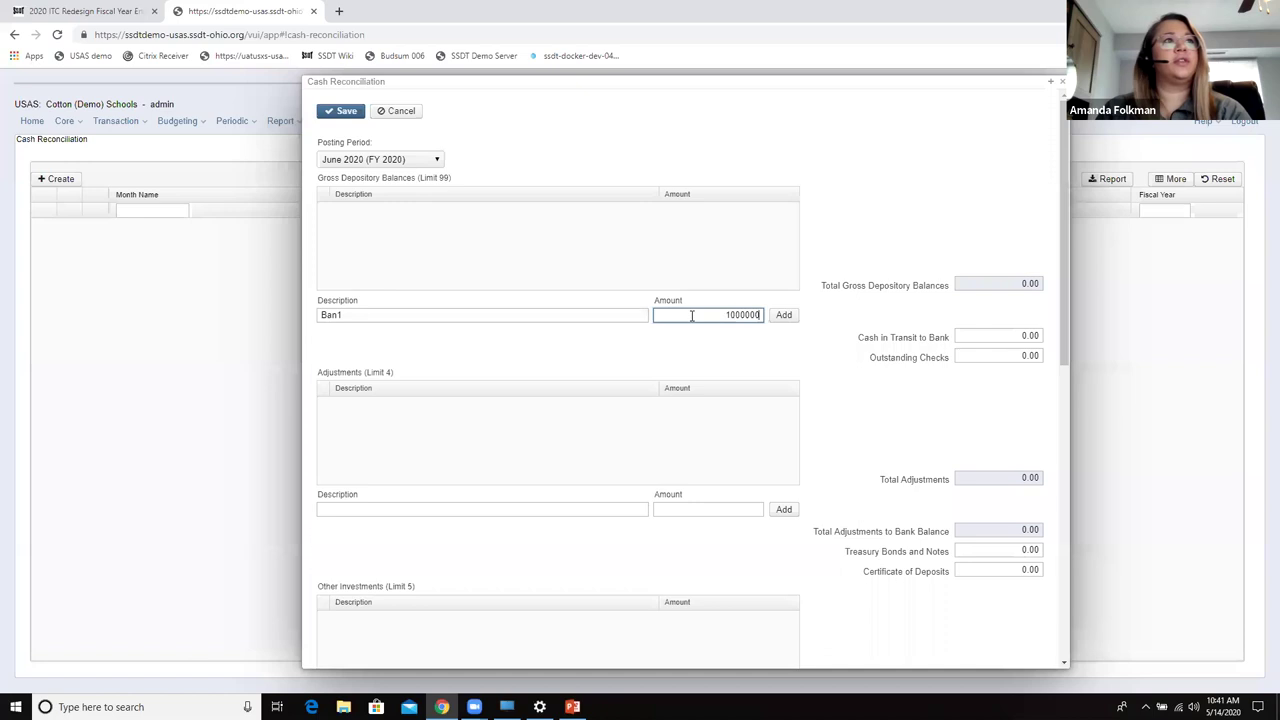
type(".00")
left_click(779, 316)
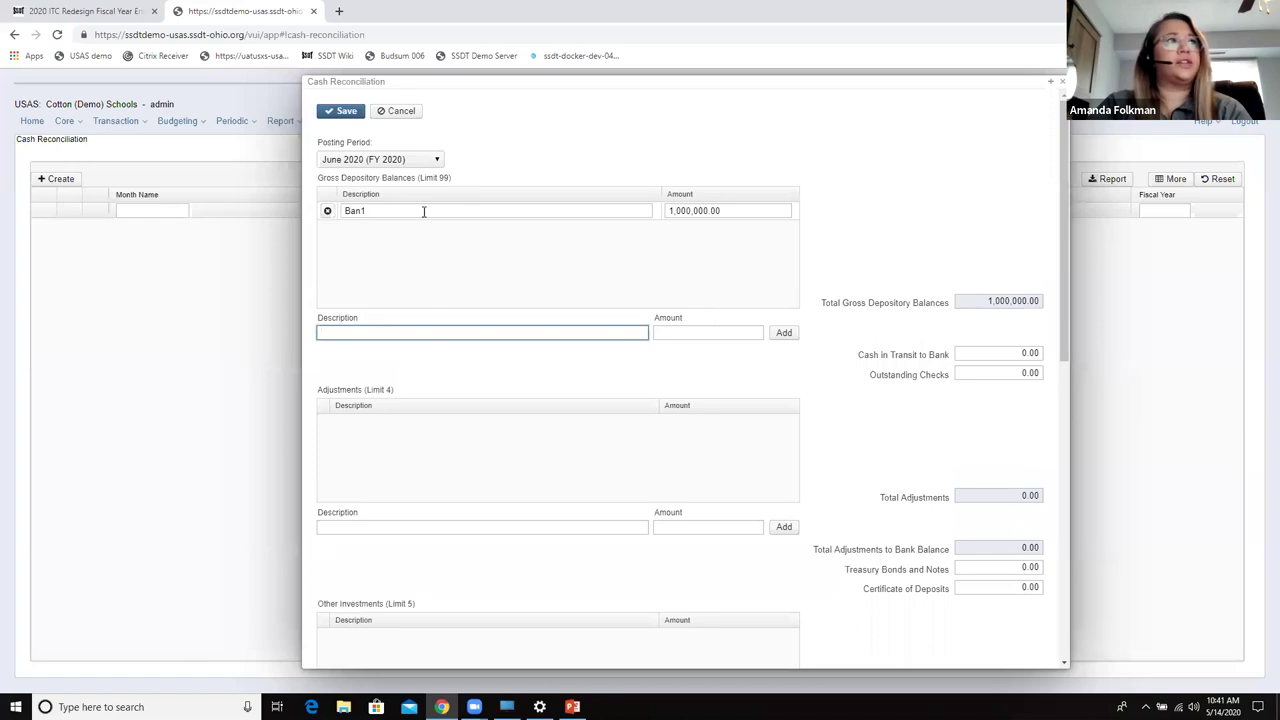
Add an adjustment described as adjustment 1 with an amount of 500.00 to the June 2020 cash reconciliation
left_click(481, 527)
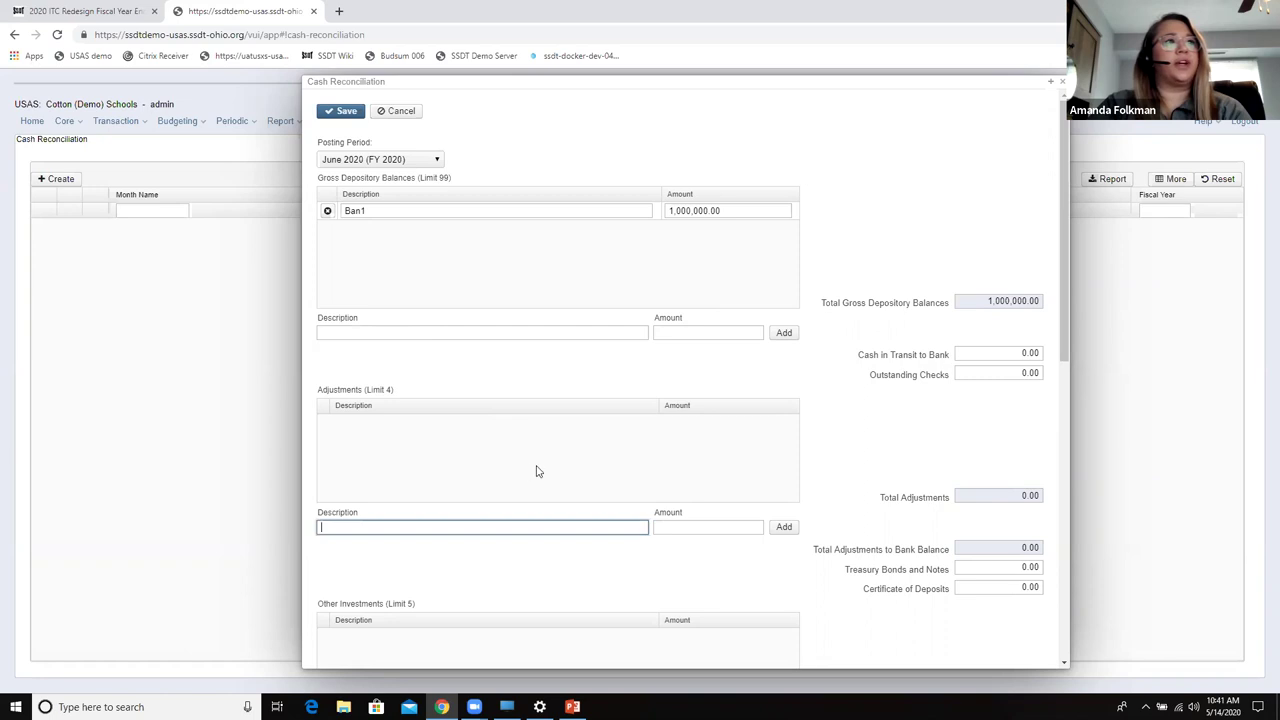
type("adjustment 1")
key("Tab")
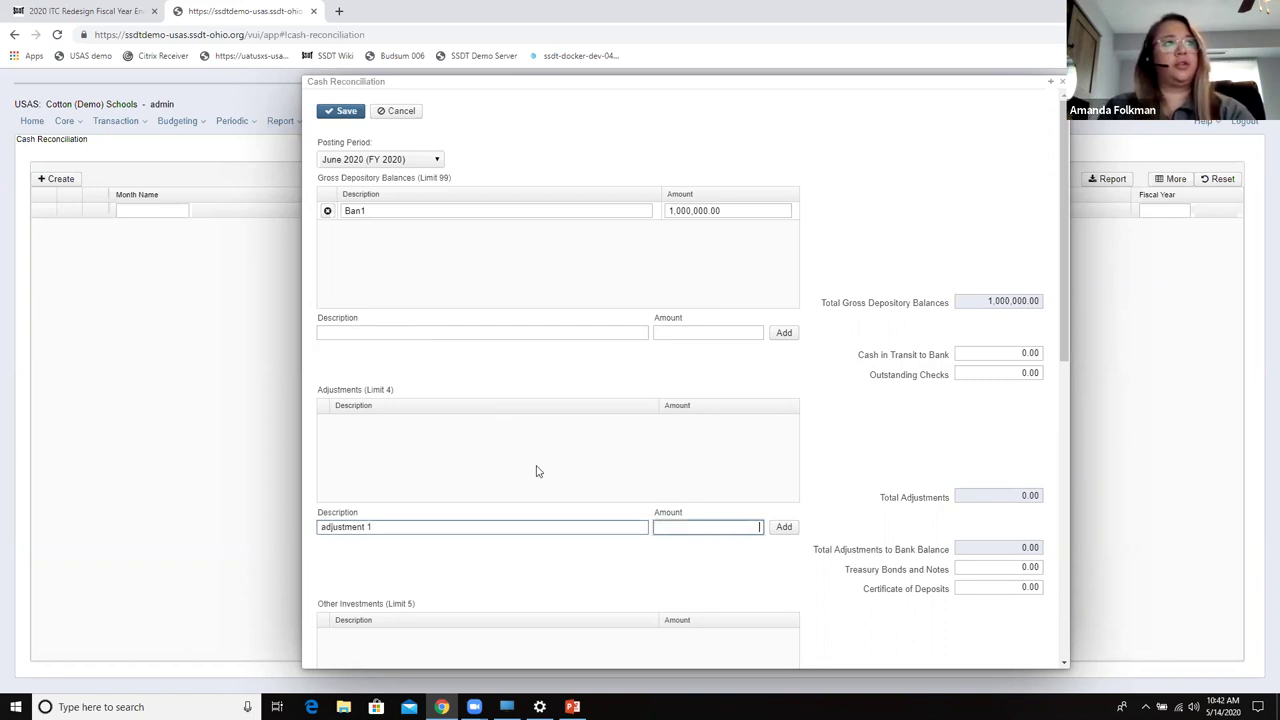
type("500.00")
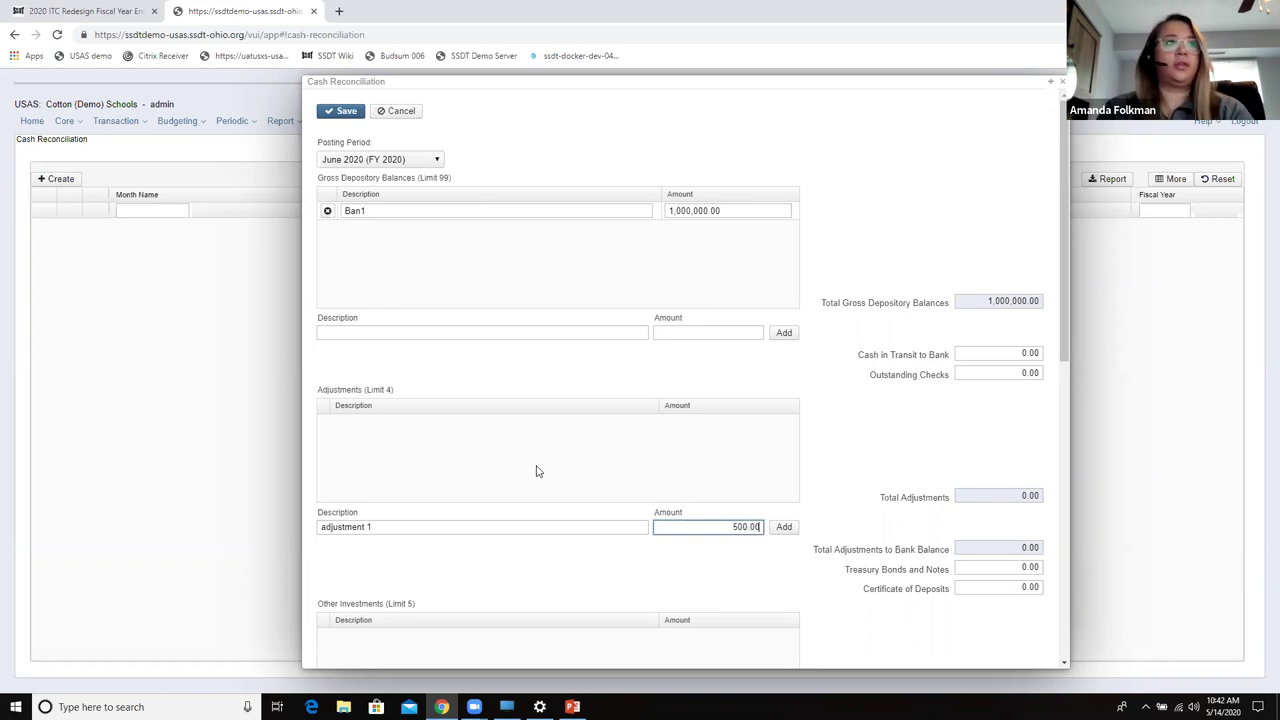
key("Tab")
key("Return")
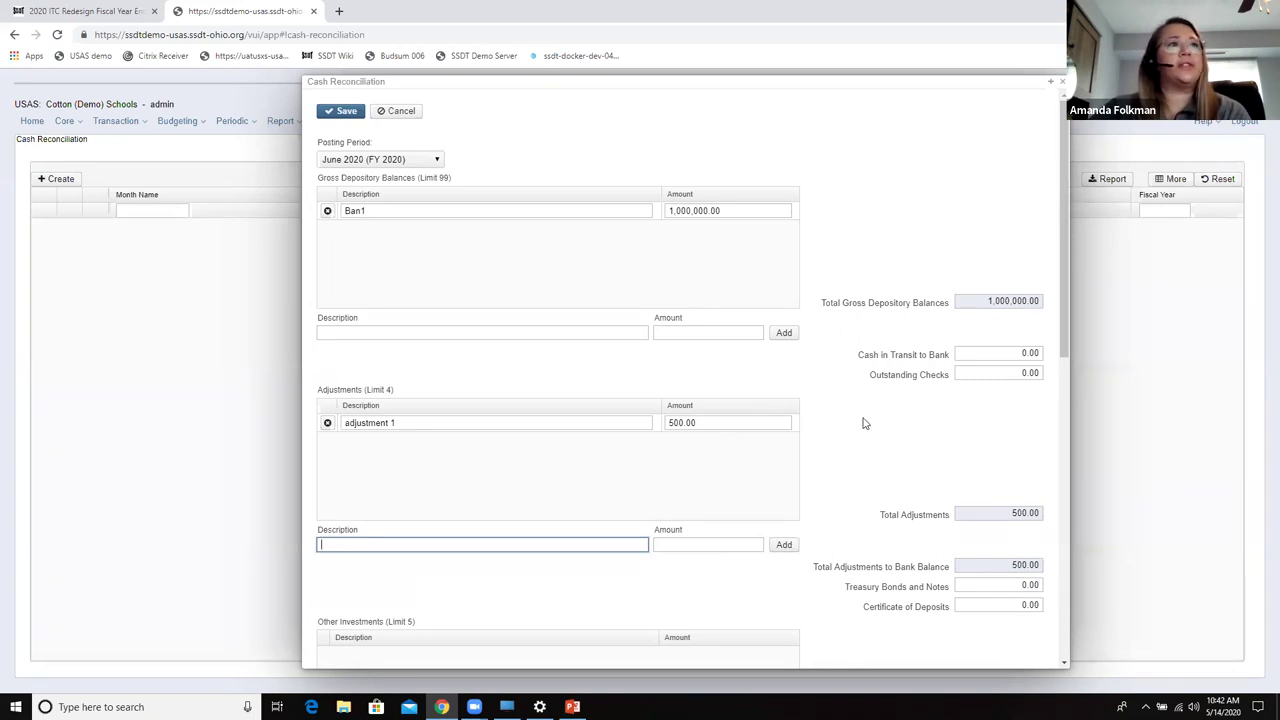
Review the remaining sections of the June 2020 cash reconciliation, then save and close it
scroll(865, 423, "down", 3)
scroll(865, 423, "down", 3)
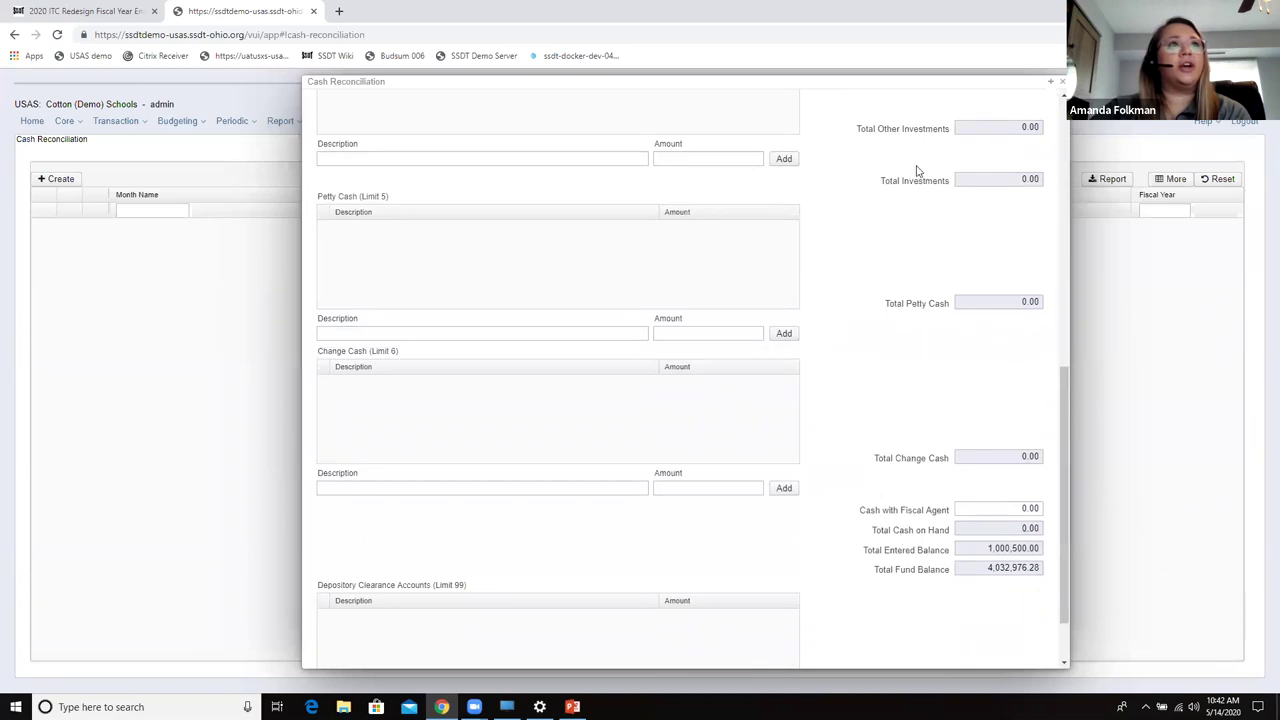
left_click_drag(886, 80, 809, 76)
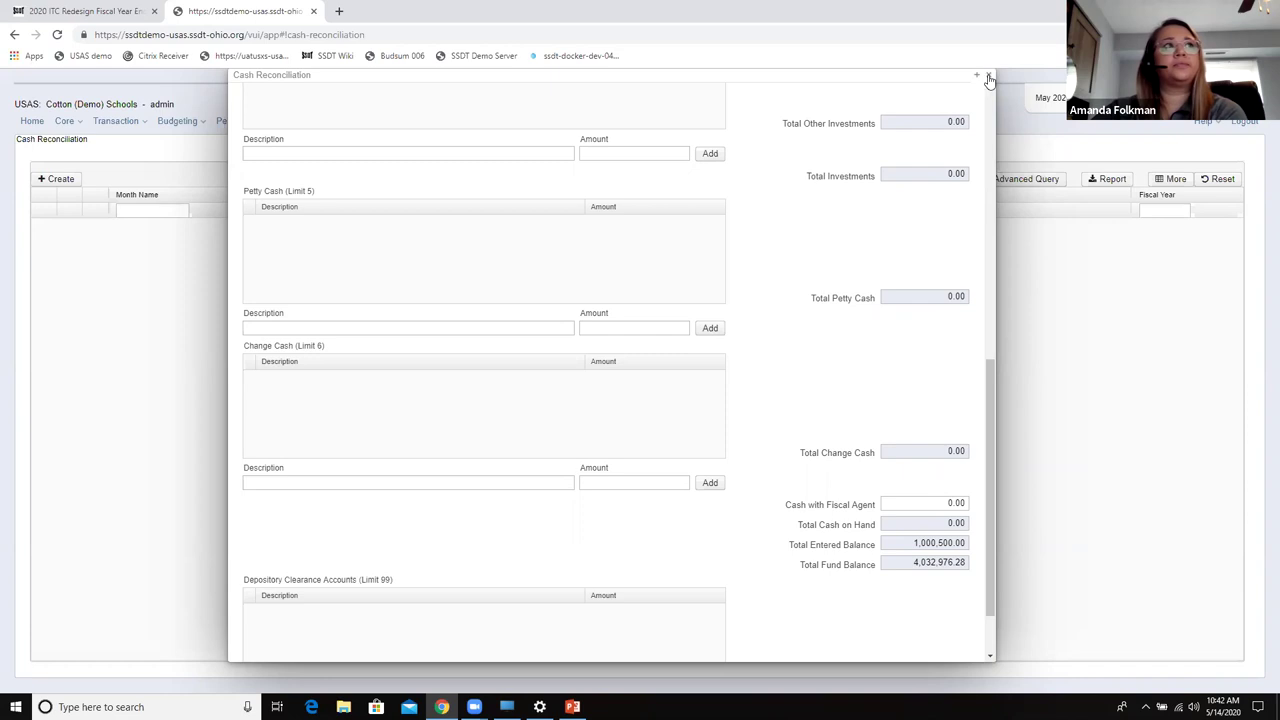
scroll(871, 214, "up", 6)
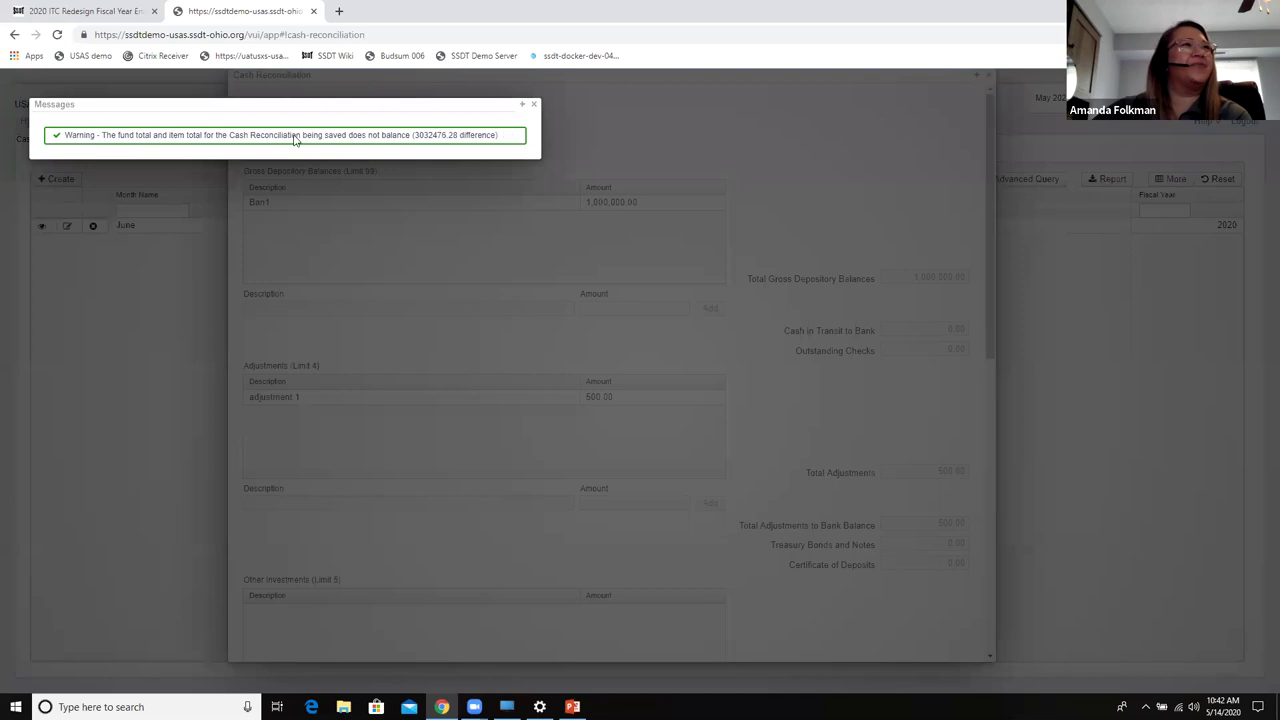
left_click(534, 105)
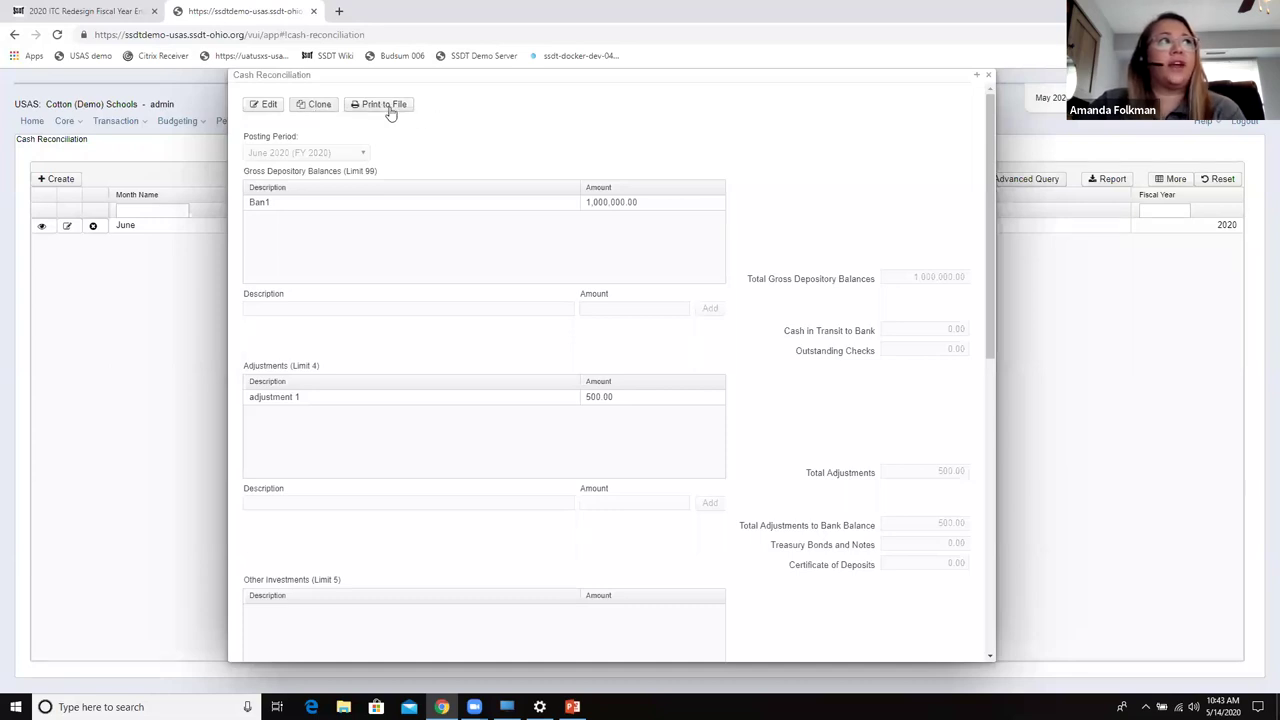
left_click(988, 77)
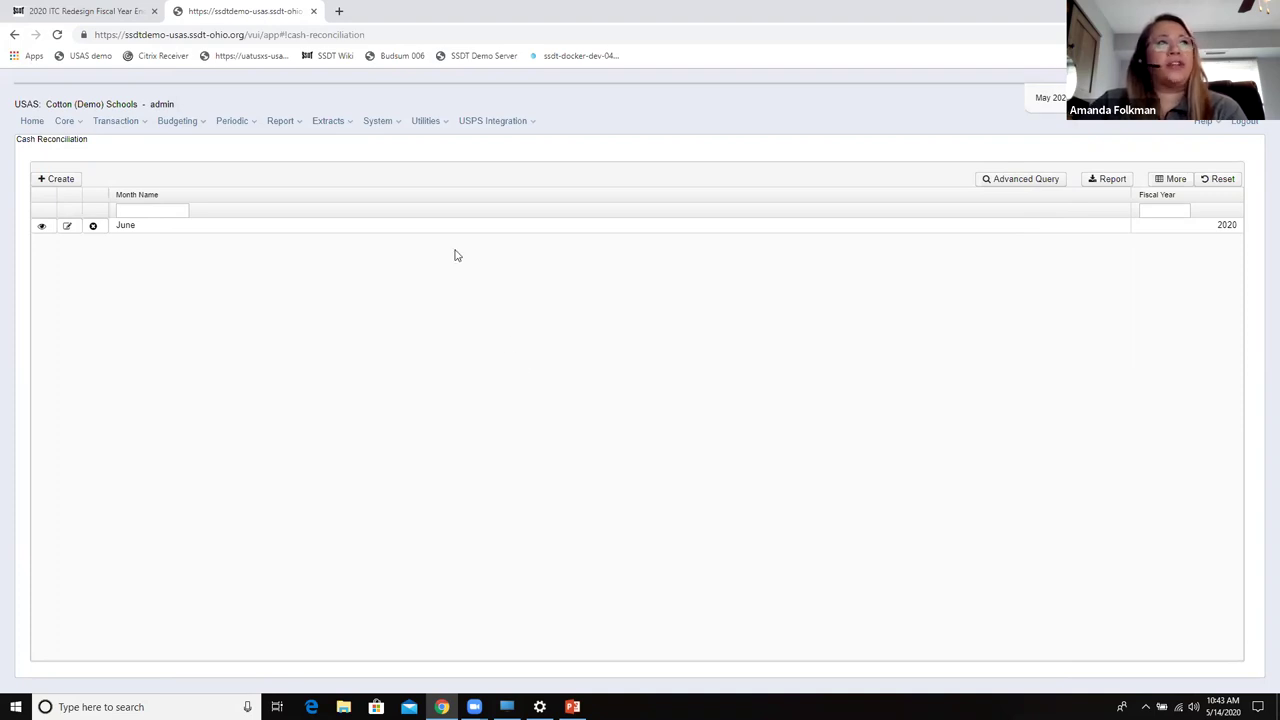
Create a Federal Assistance Summary for fiscal year end 2020 with the comment Fed Assistance 2020, and save it
left_click(231, 122)
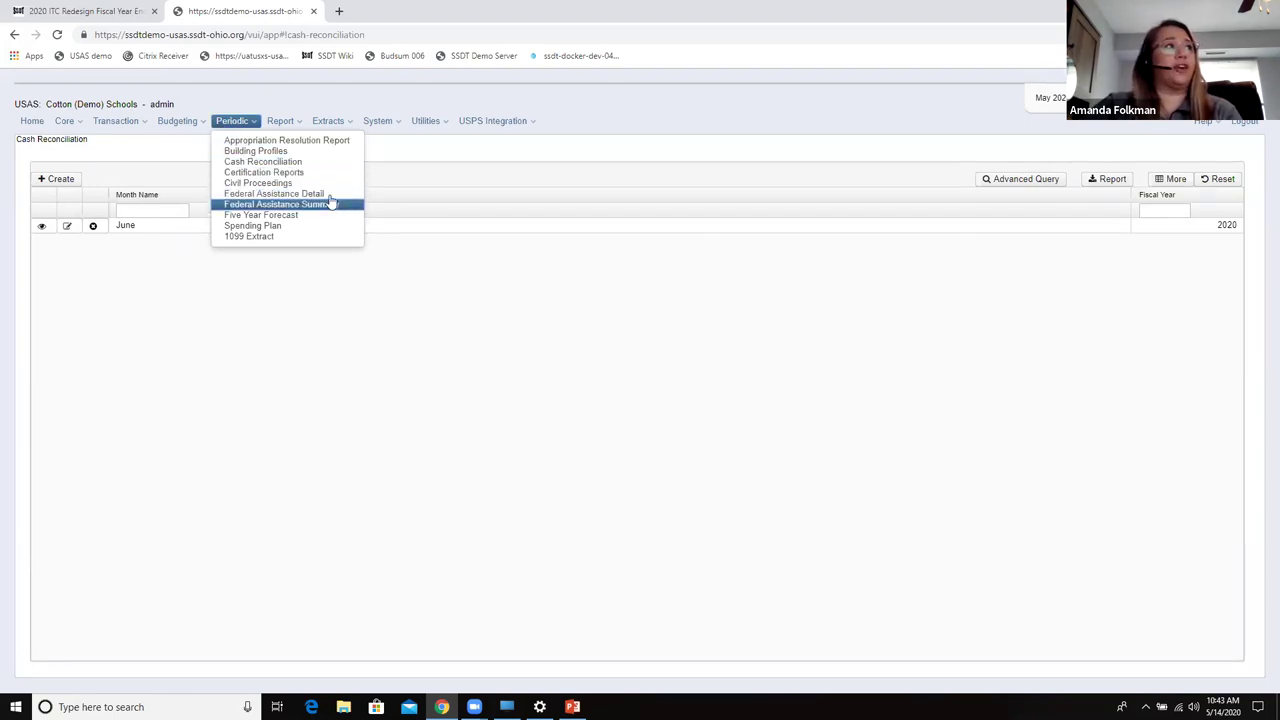
left_click(266, 207)
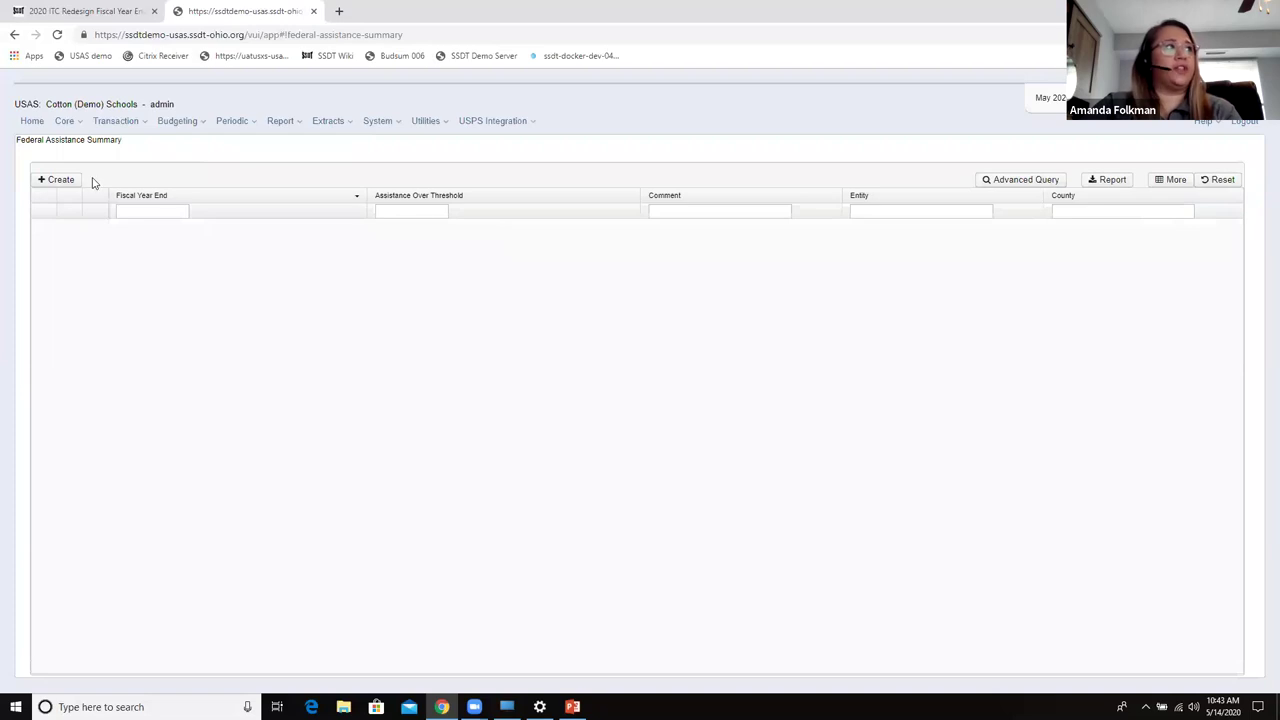
left_click(60, 180)
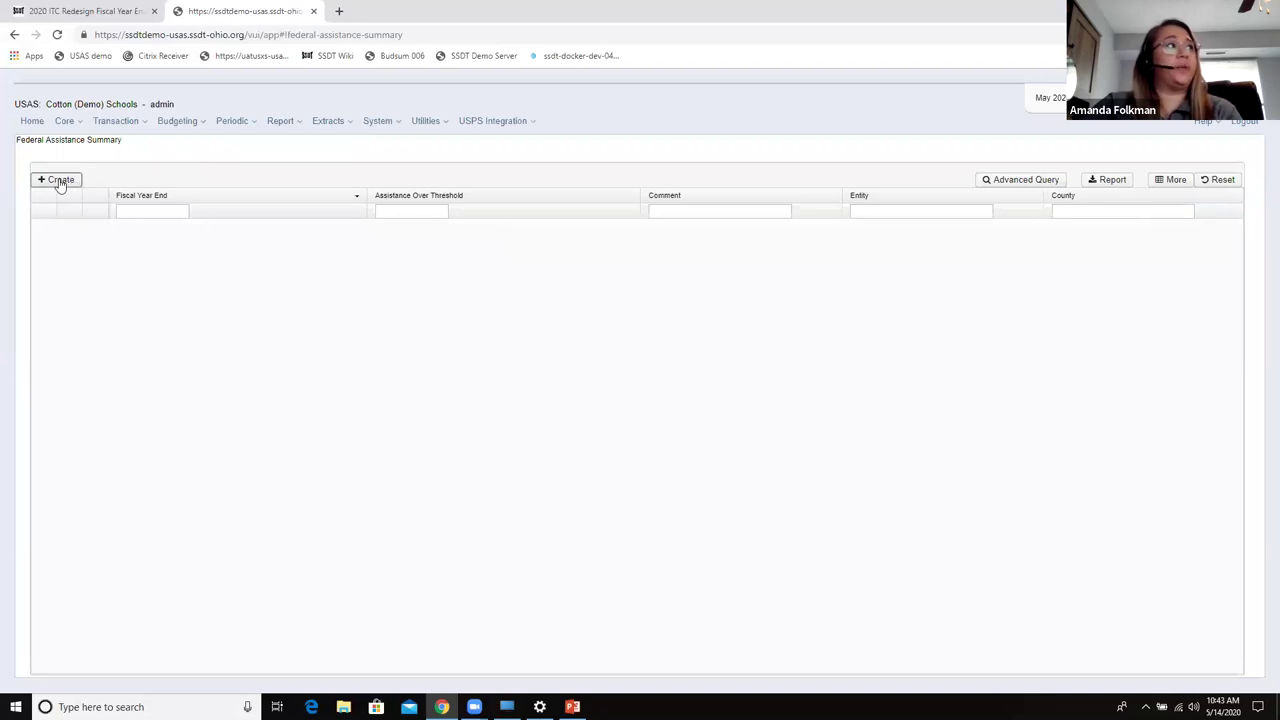
type("2020")
left_click(205, 186)
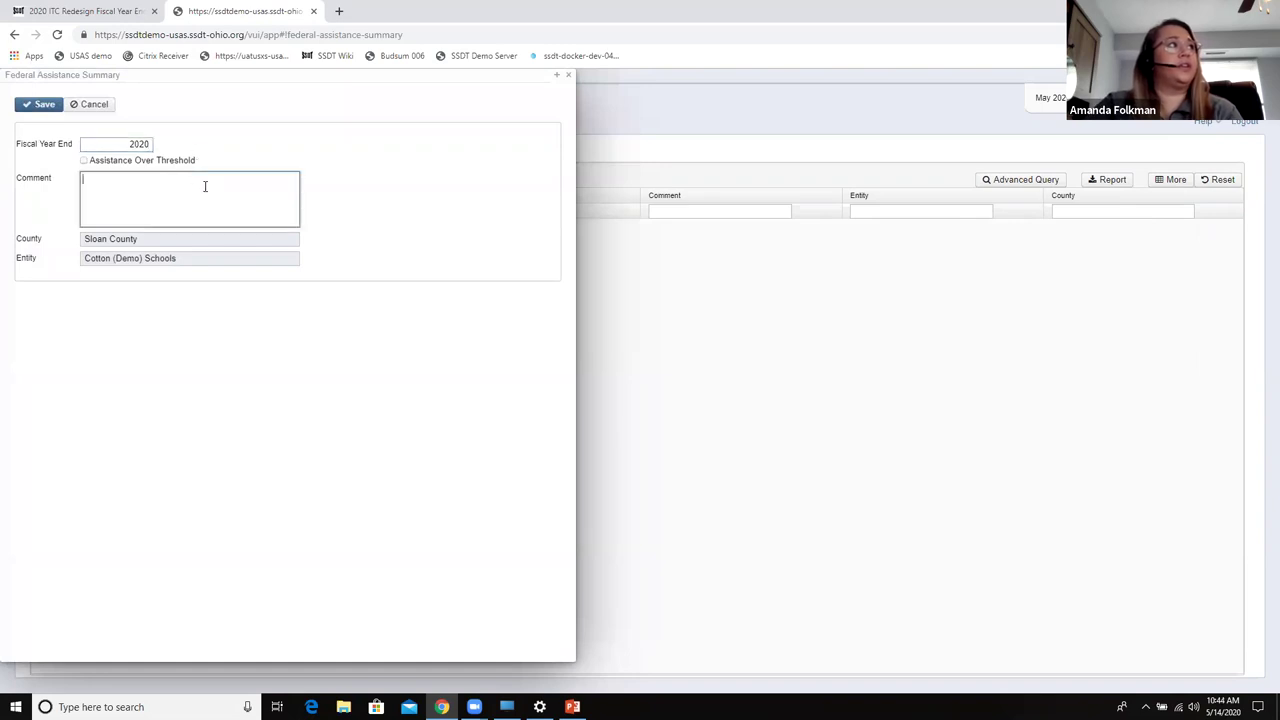
type("Fed Assistance 2020")
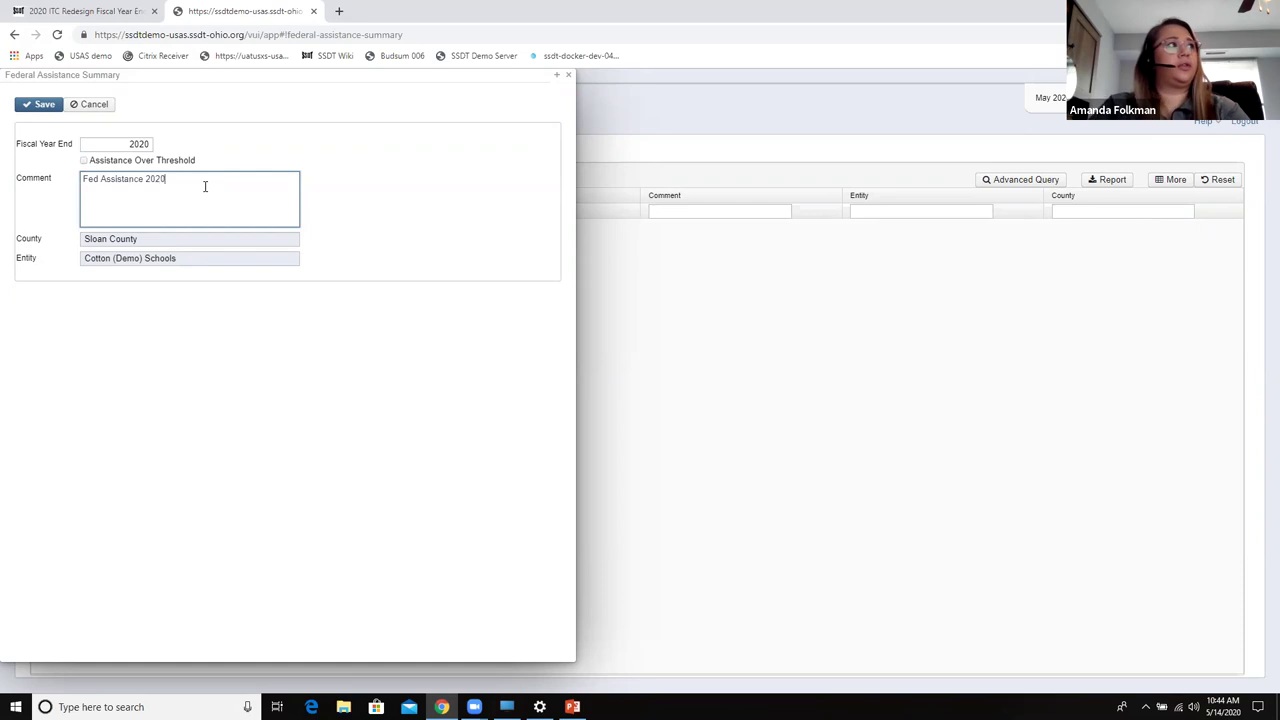
left_click(47, 108)
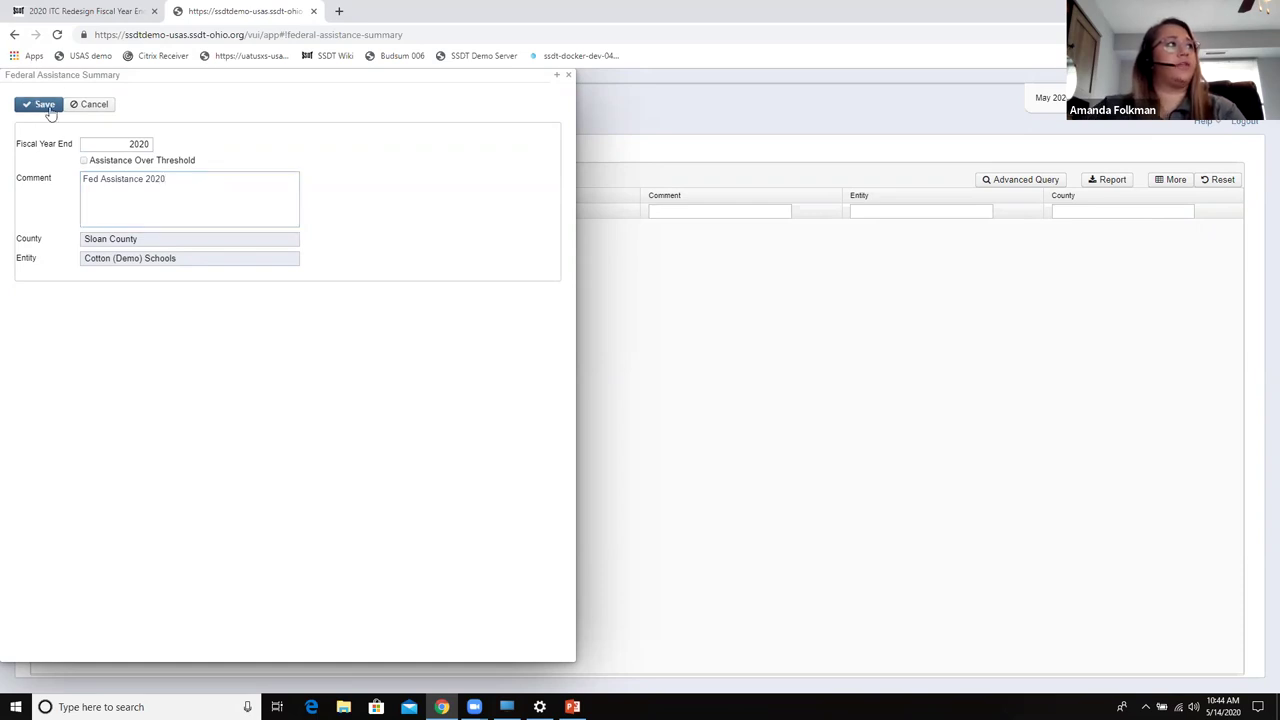
left_click(568, 76)
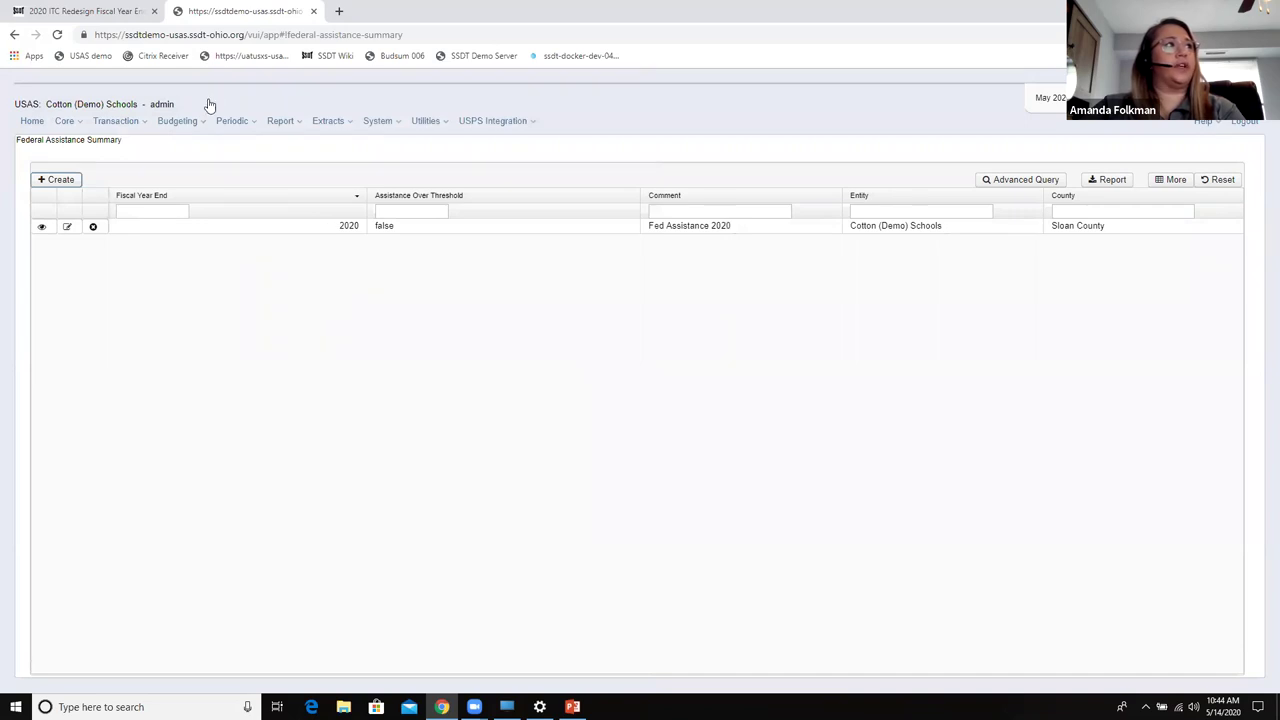
Begin a Federal Assistance Detail entry for the 2020 summary with line number 01, and close it without saving
left_click(238, 126)
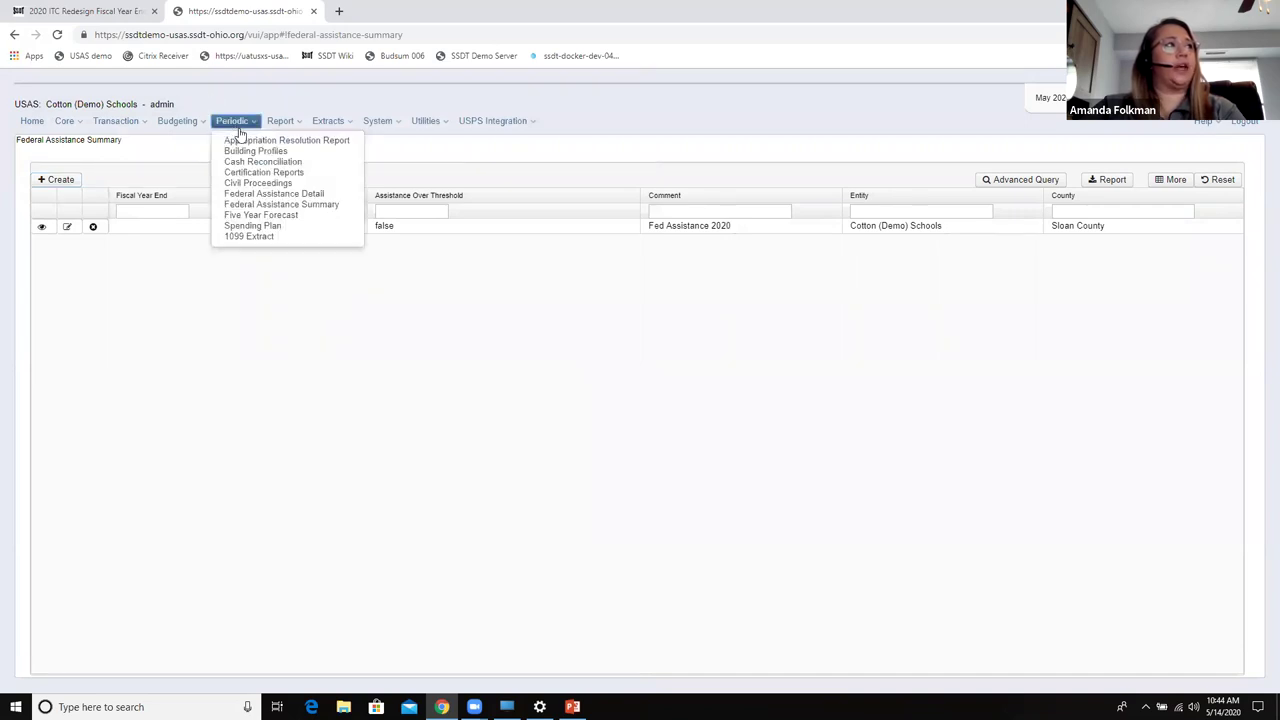
left_click(264, 195)
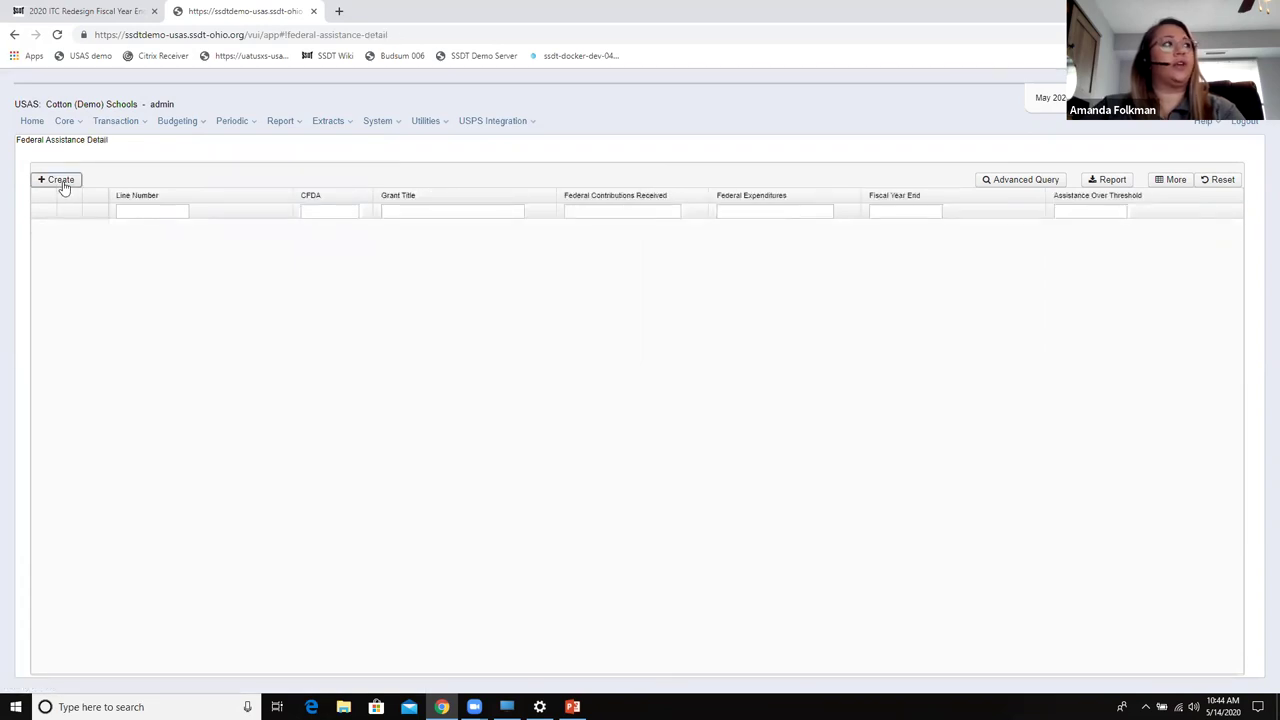
left_click(62, 186)
left_click(200, 143)
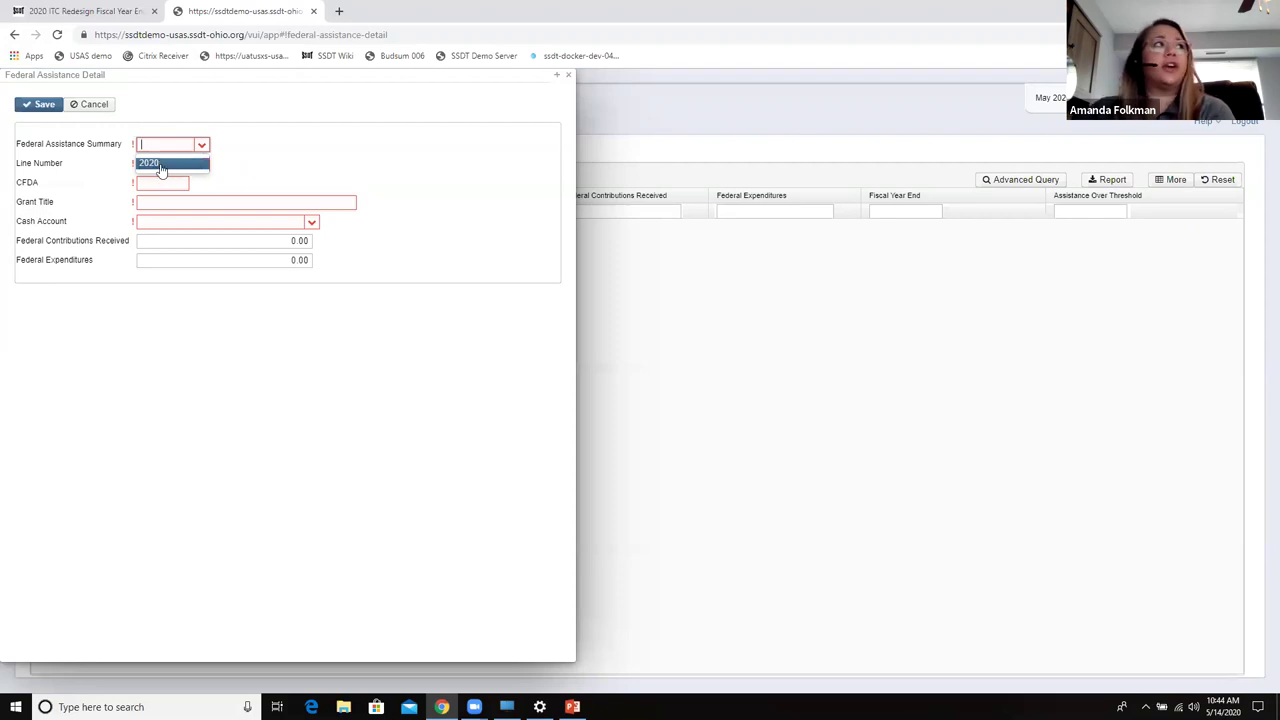
left_click(156, 164)
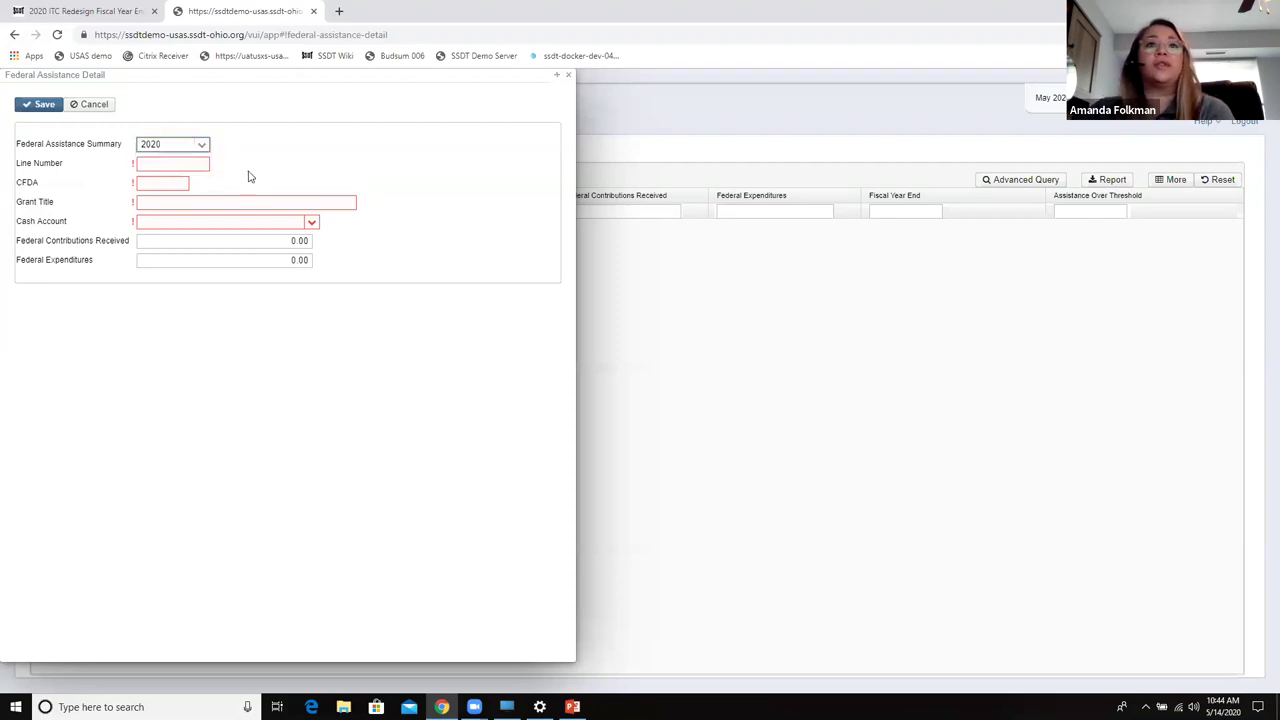
left_click(167, 163)
type("01")
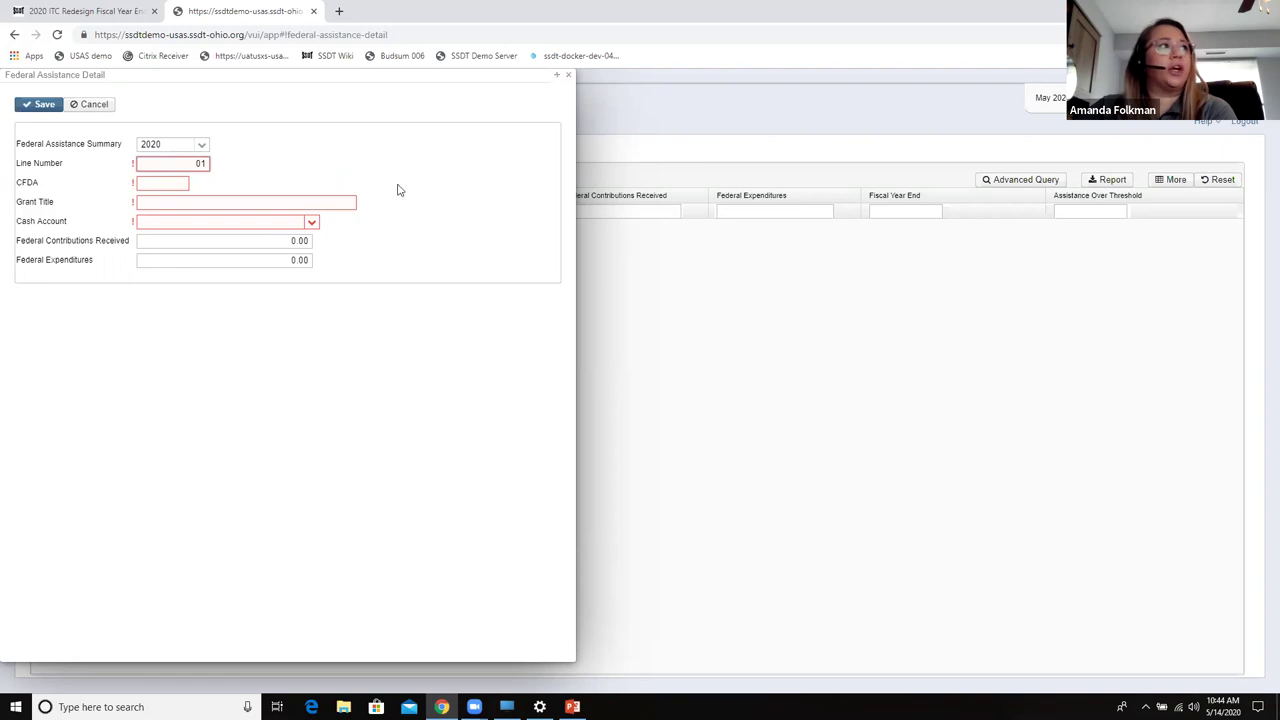
left_click(312, 222)
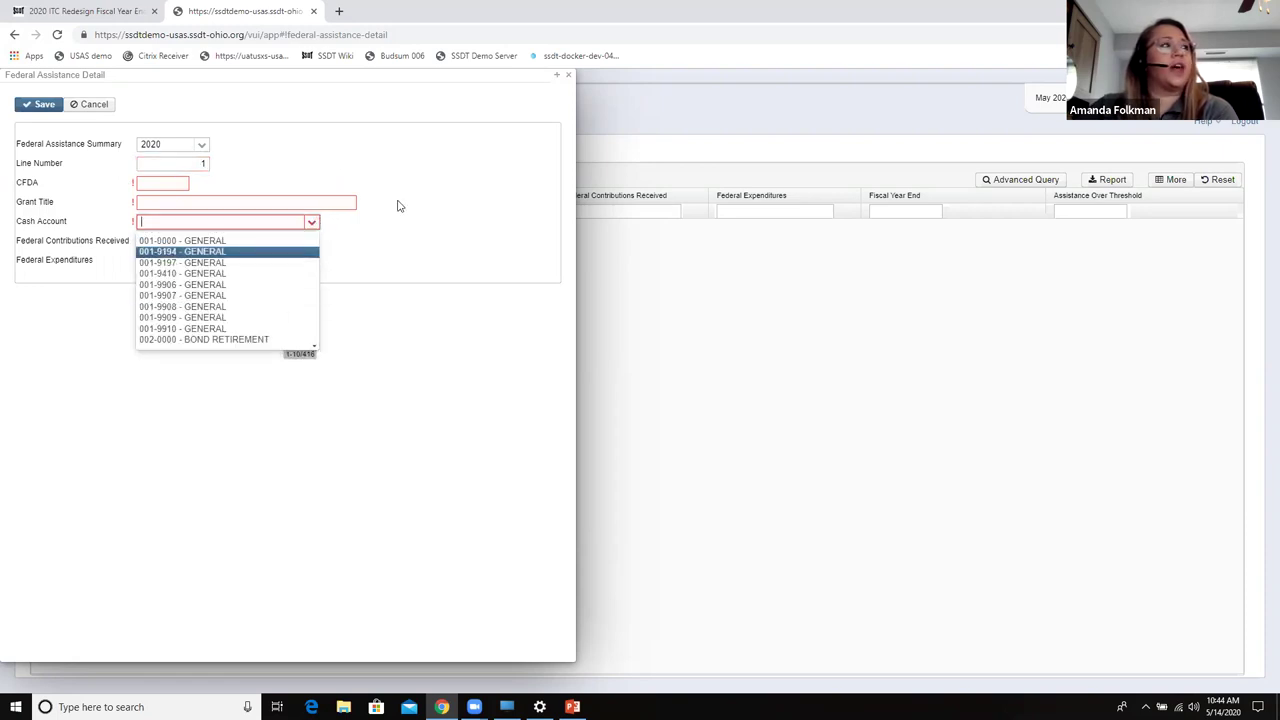
left_click(409, 143)
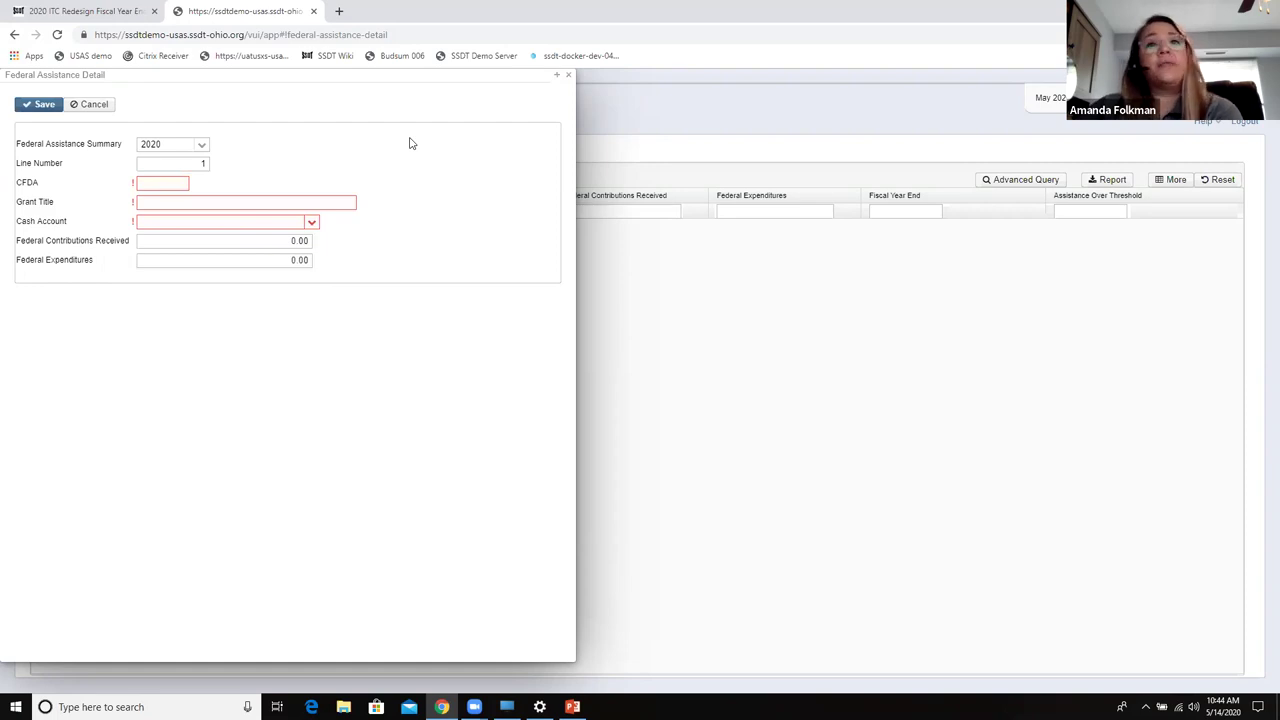
left_click(570, 79)
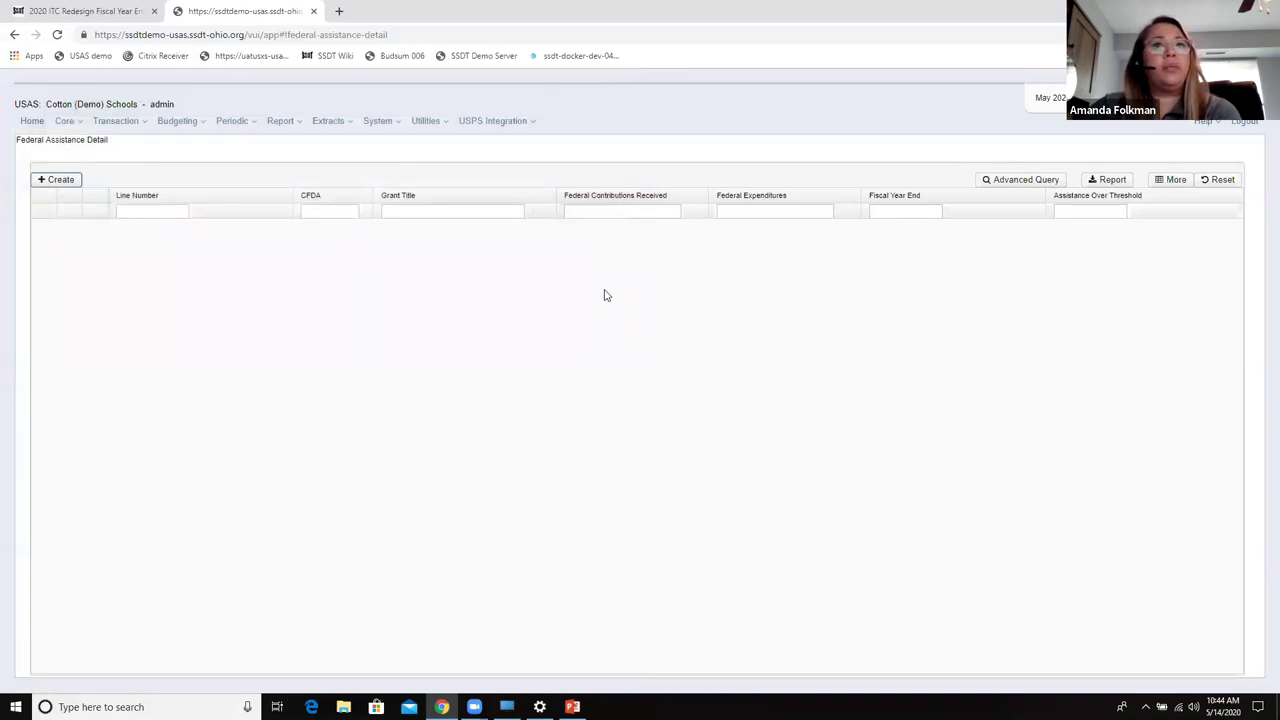
Open the cash accounts and filter them by fund 5
left_click(63, 122)
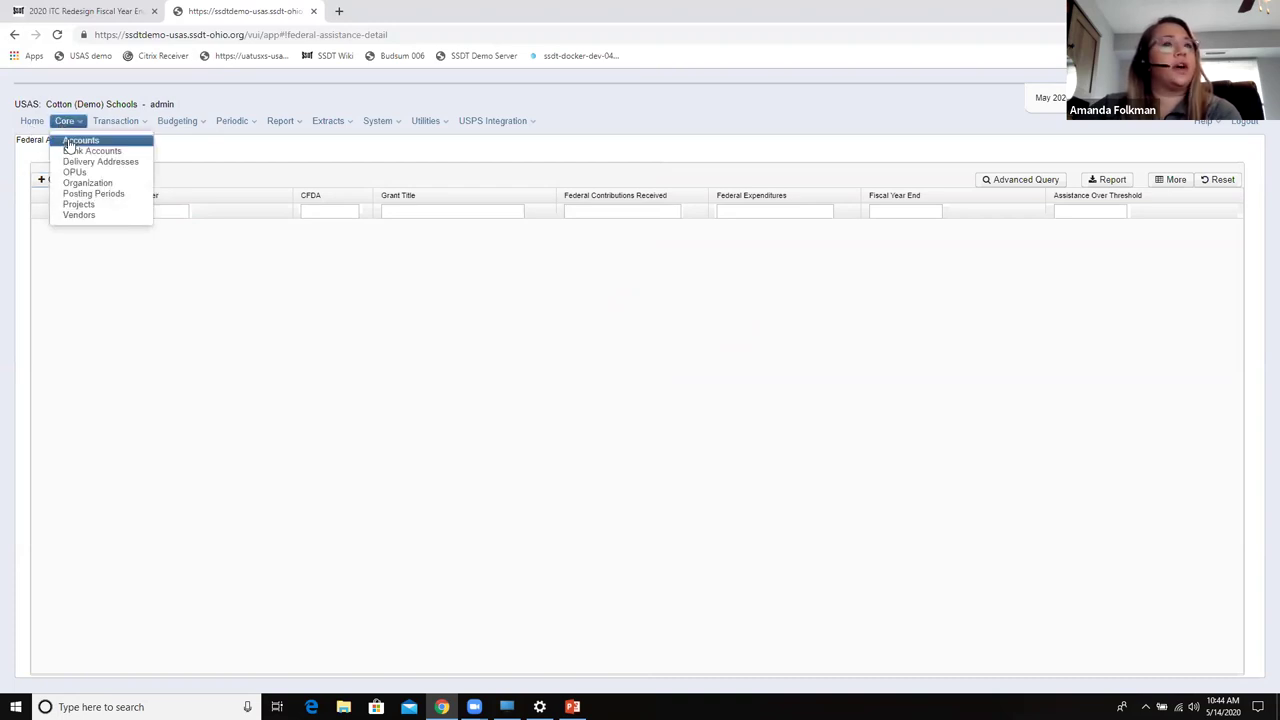
left_click(72, 141)
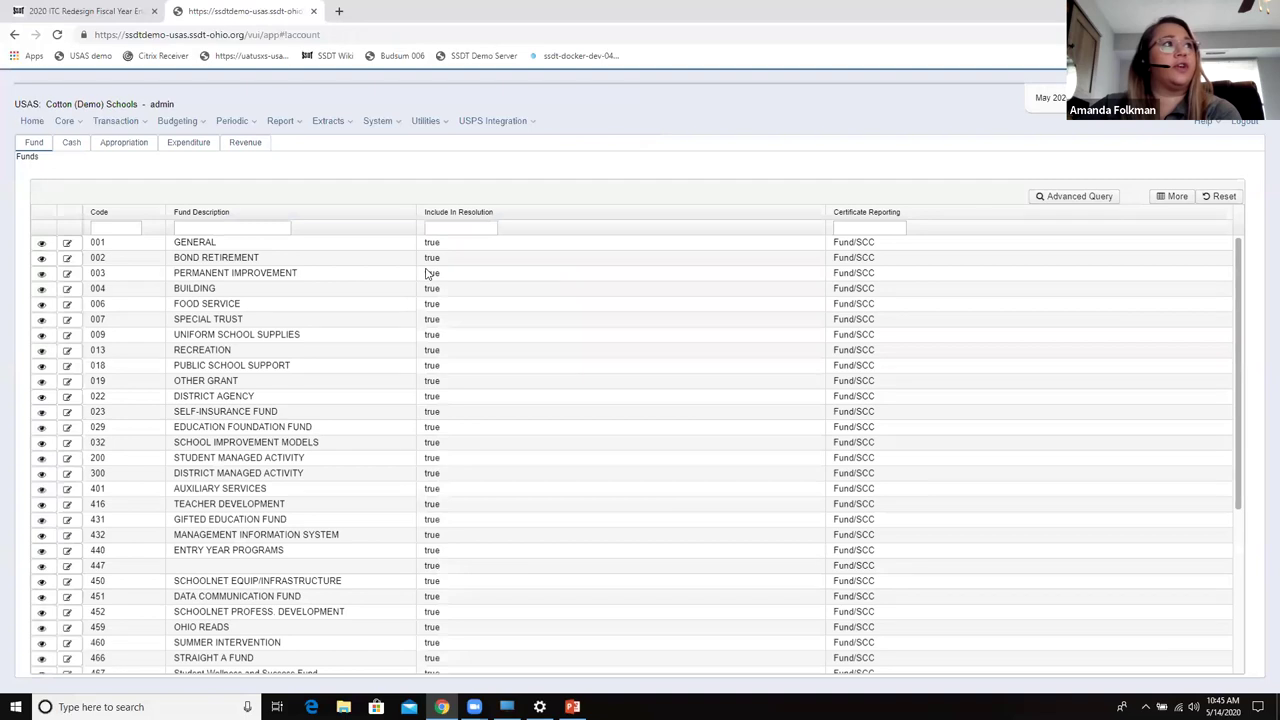
left_click(68, 144)
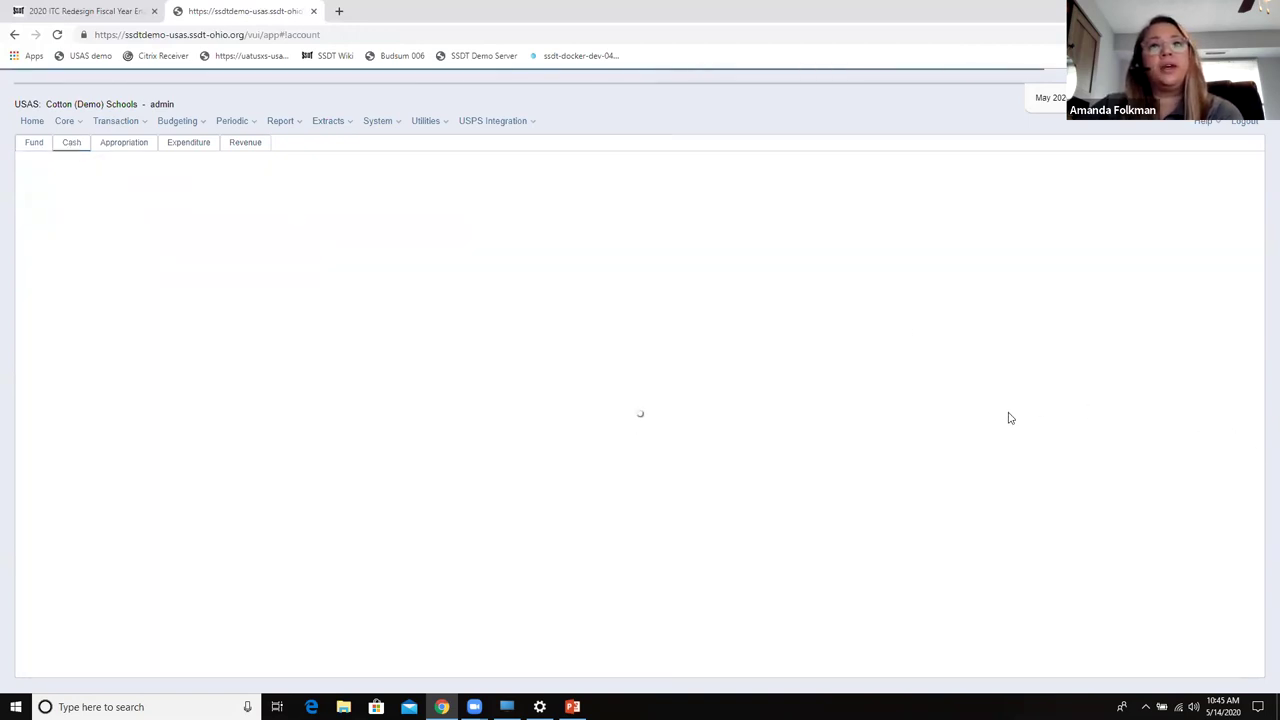
left_click(125, 229)
type("5")
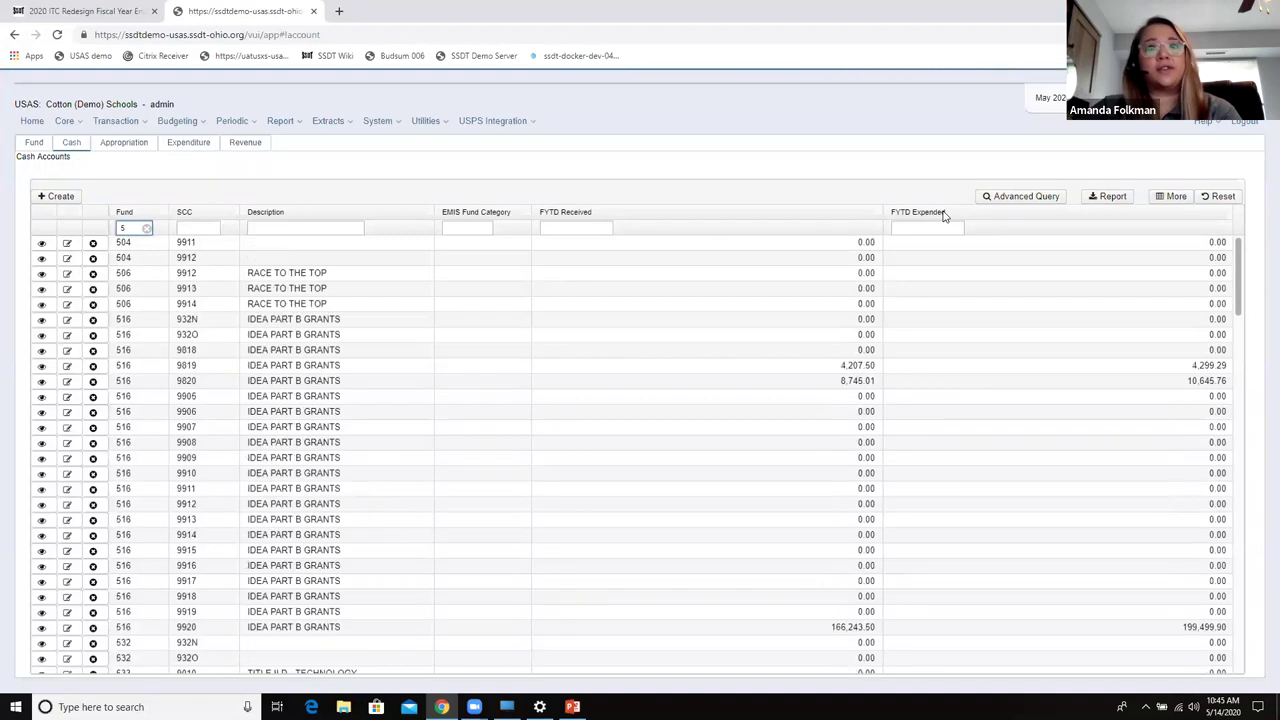
Narrow the cash accounts to those with FYTD Received >0 and FYTD Expended >0
left_click(577, 226)
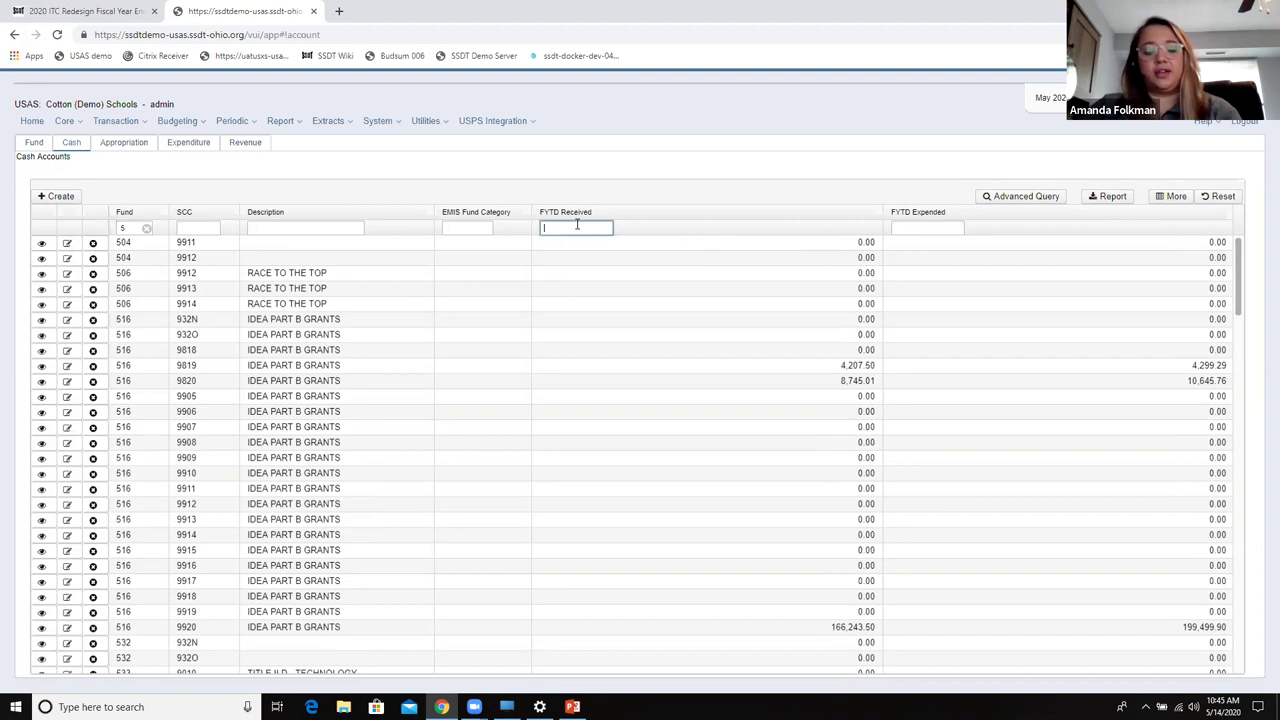
type(">0")
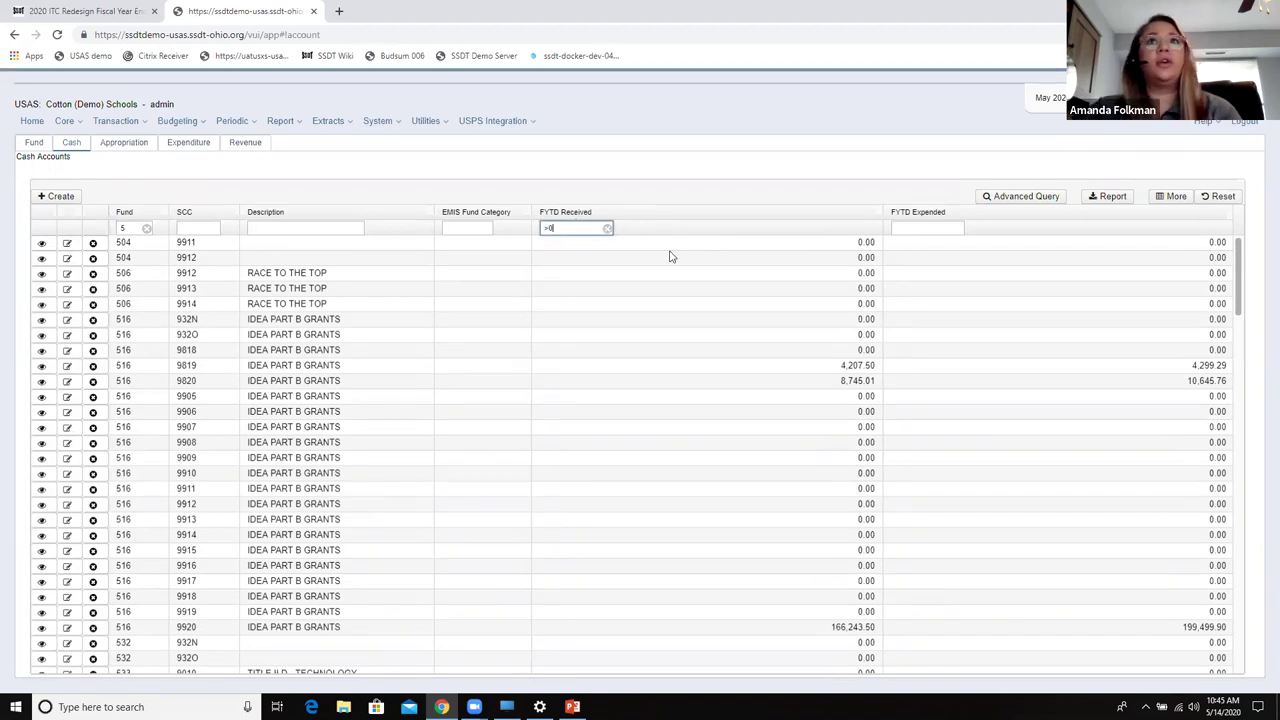
key("Return")
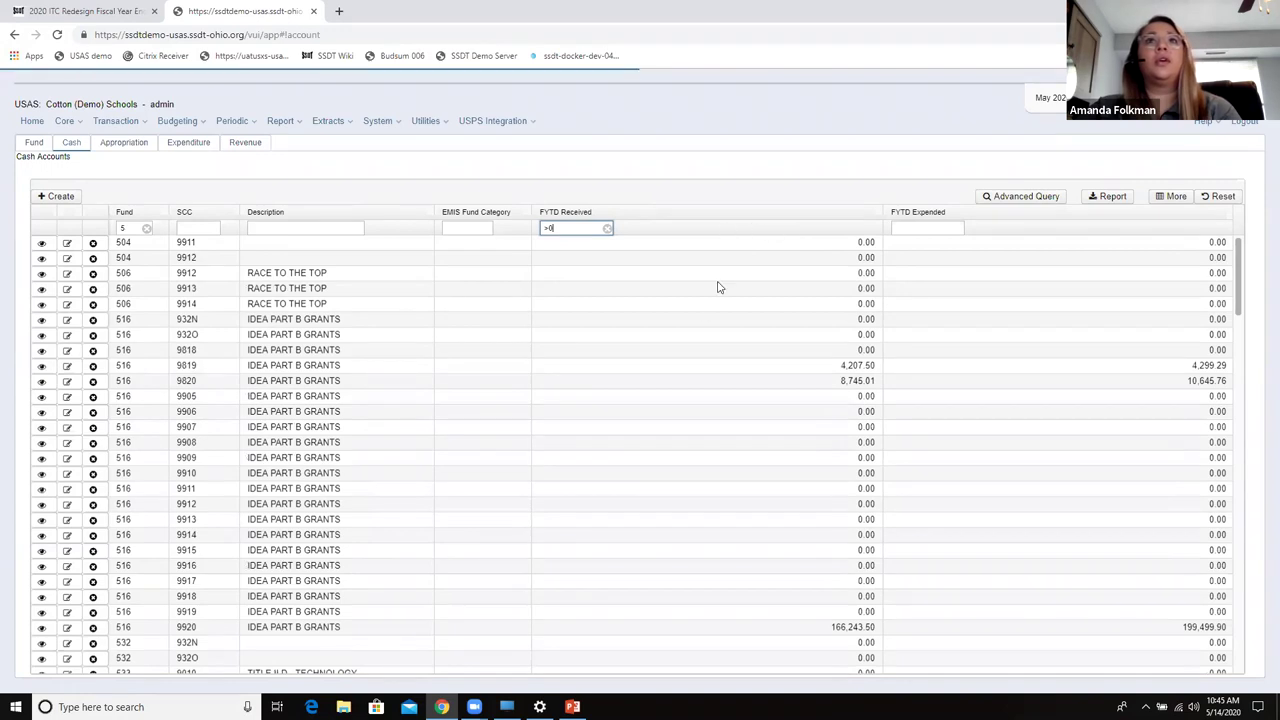
left_click(913, 227)
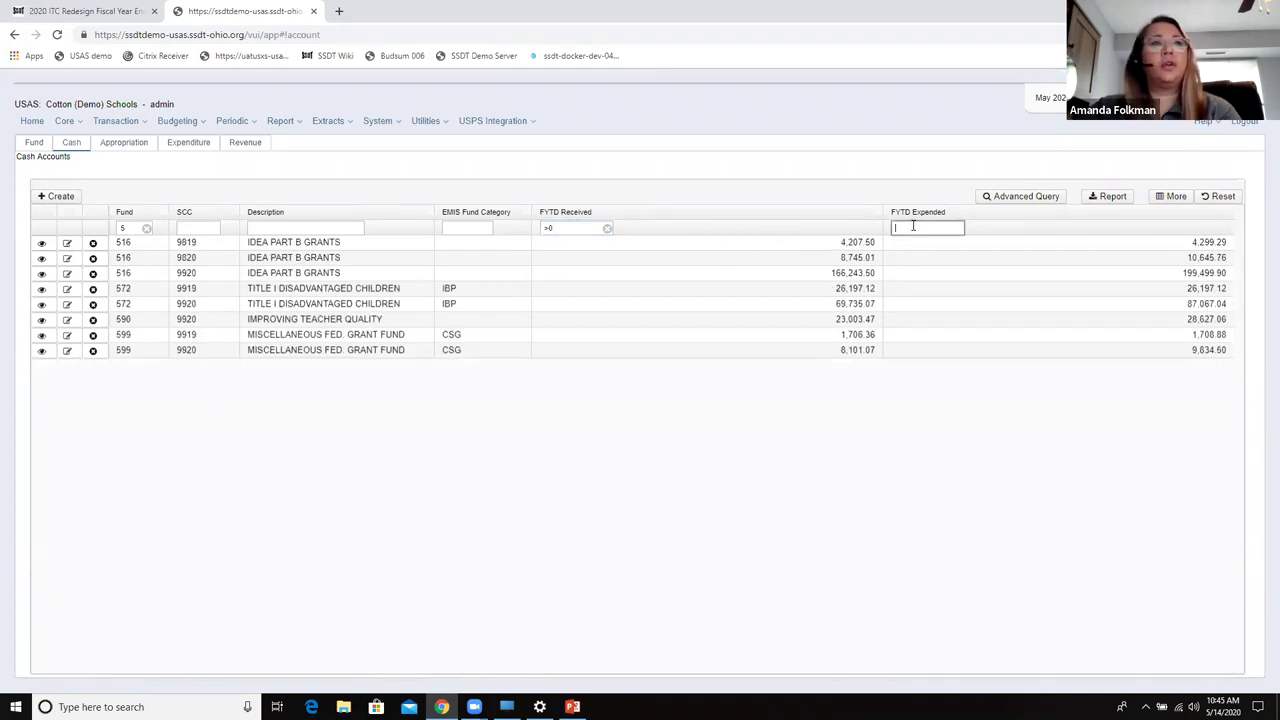
type(">0")
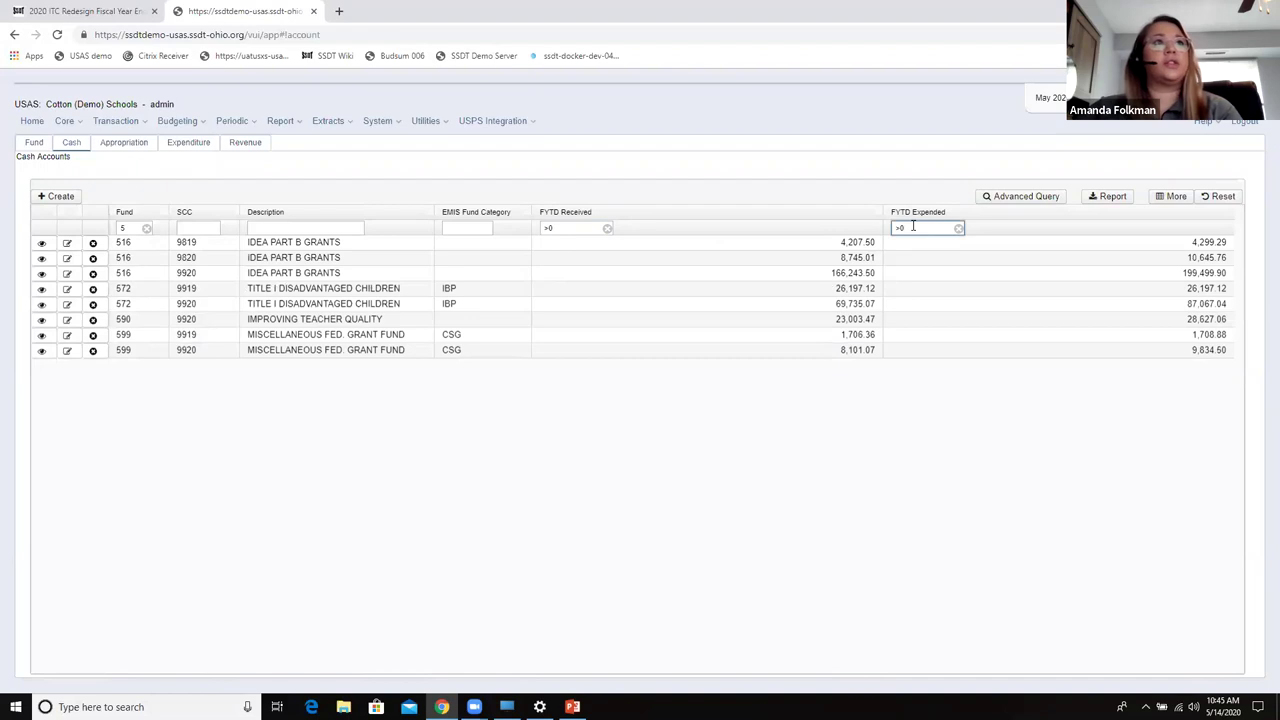
key("Return")
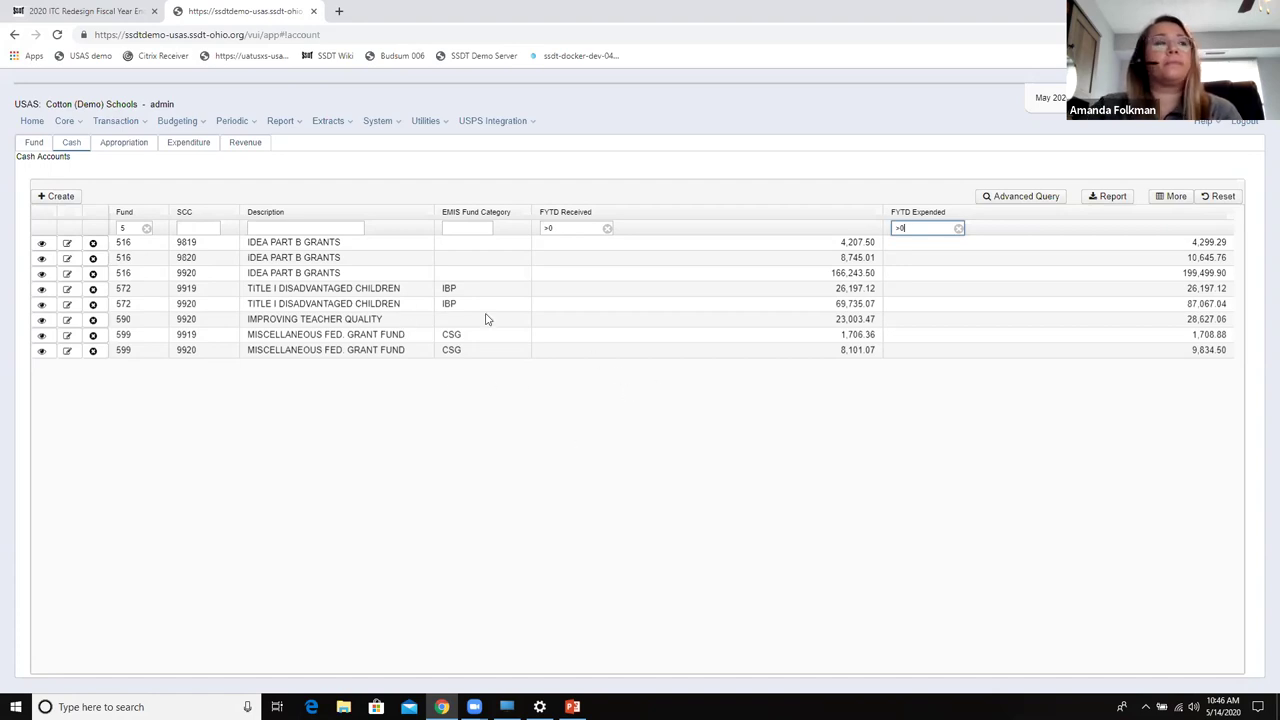
Open Civil Proceedings, begin a new civil proceeding entry for fiscal year 2020, and close it without saving
left_click(229, 121)
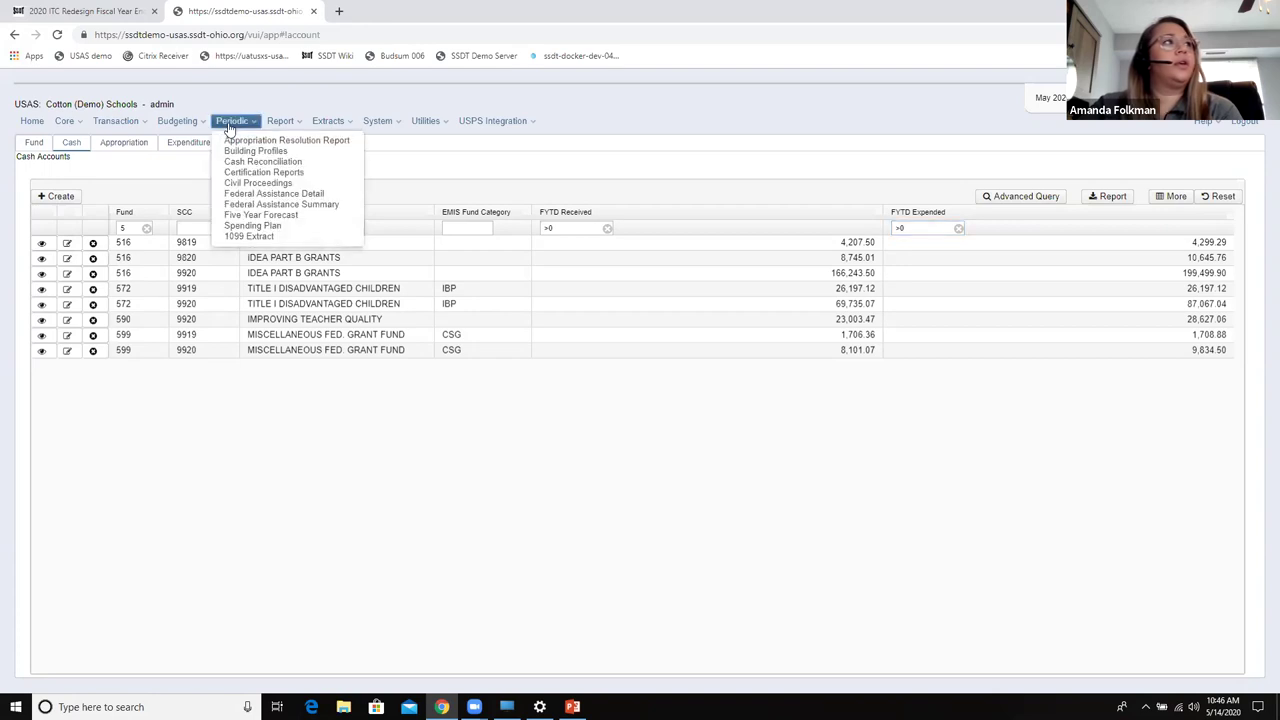
left_click(266, 184)
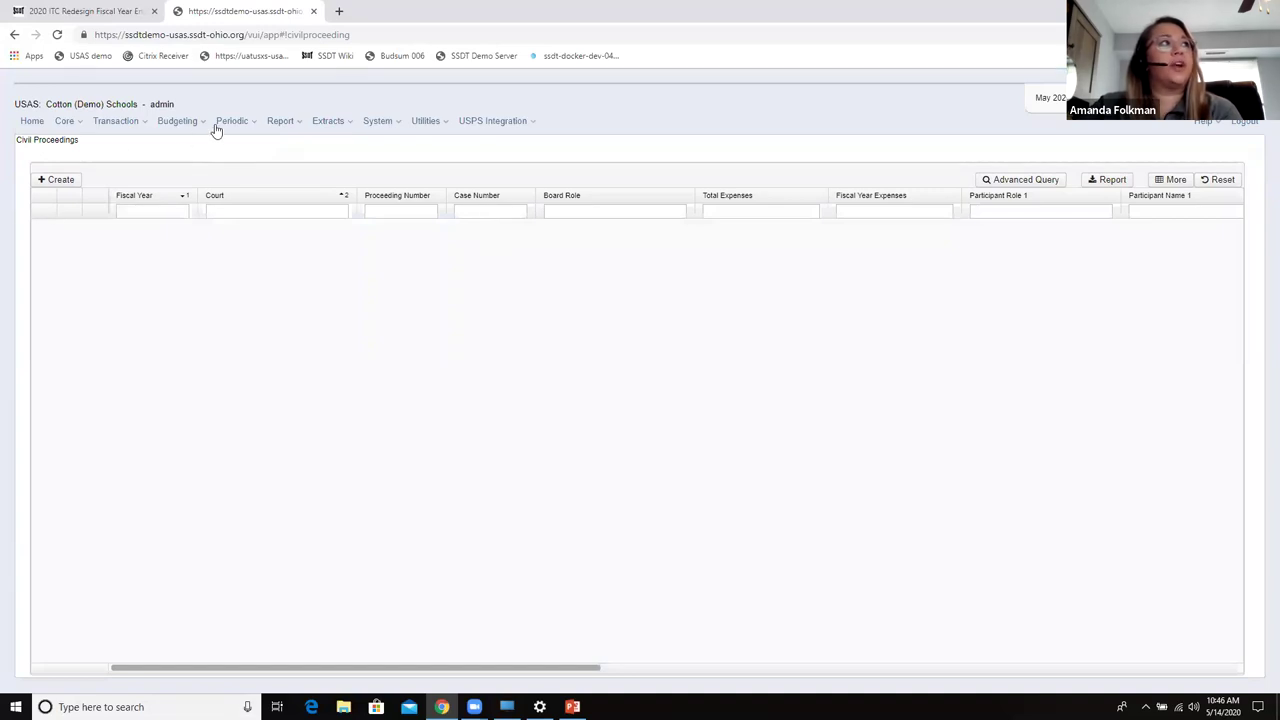
left_click(58, 182)
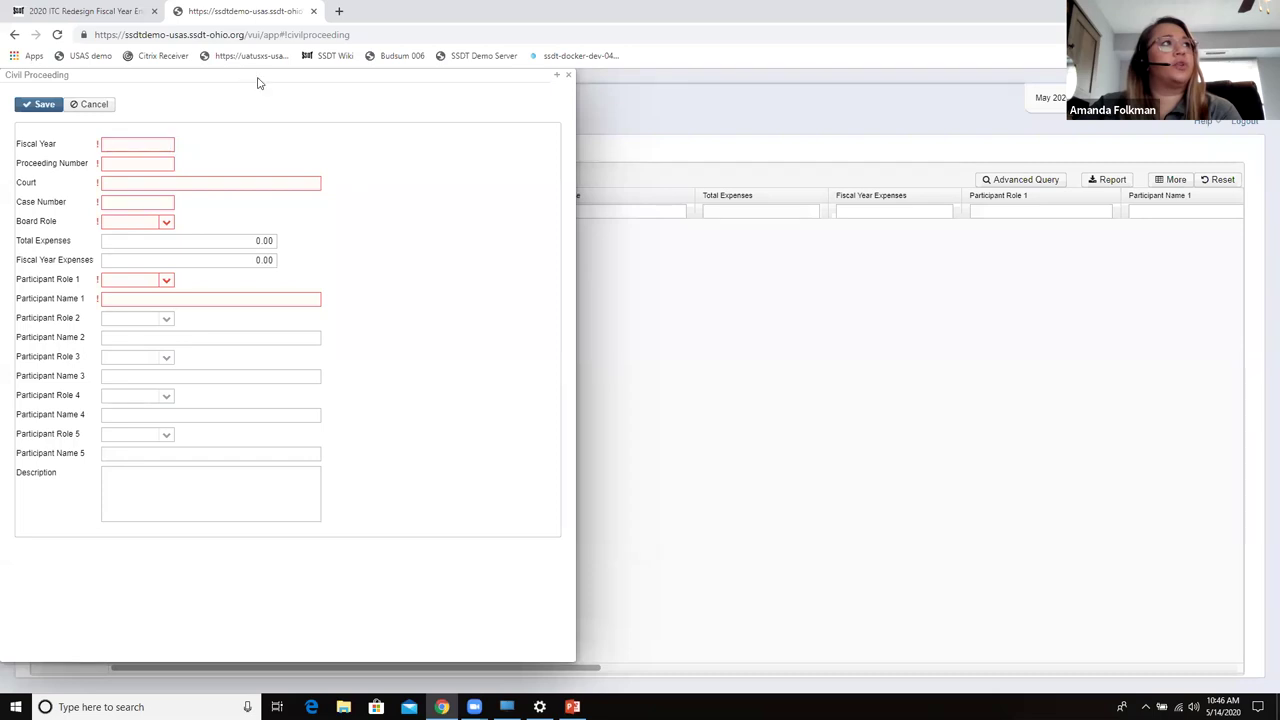
left_click(349, 156)
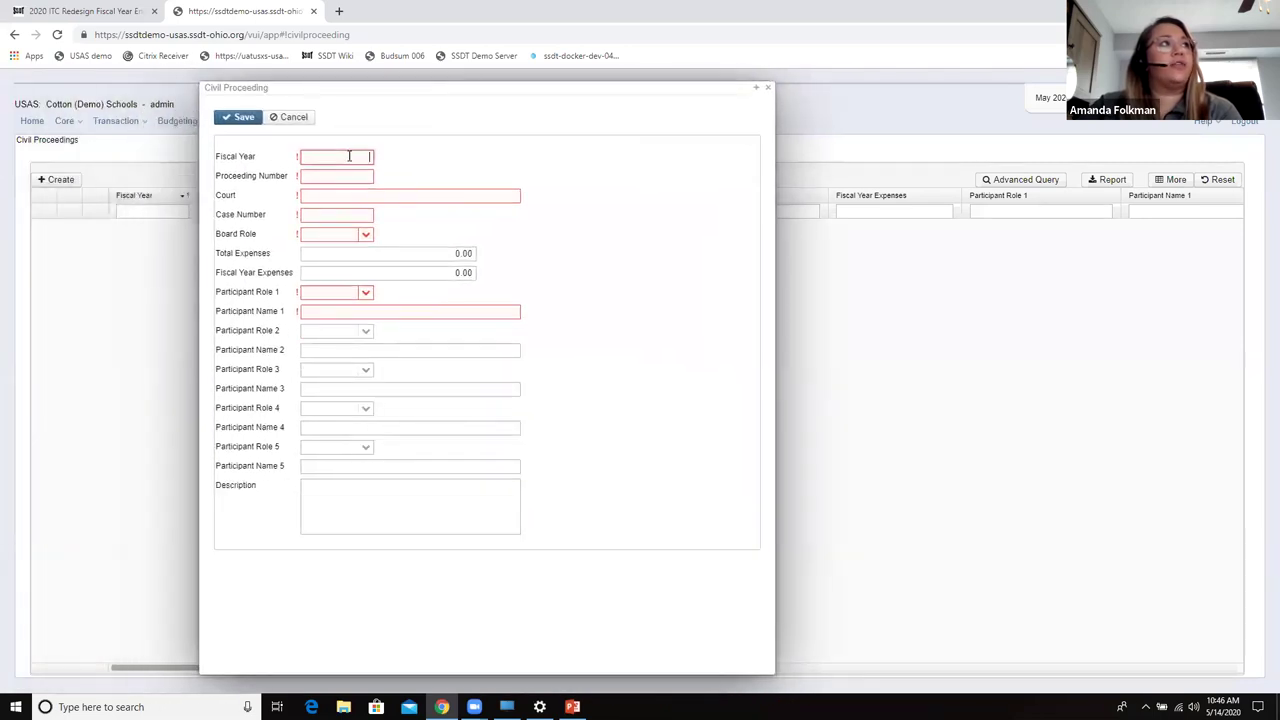
type("2020")
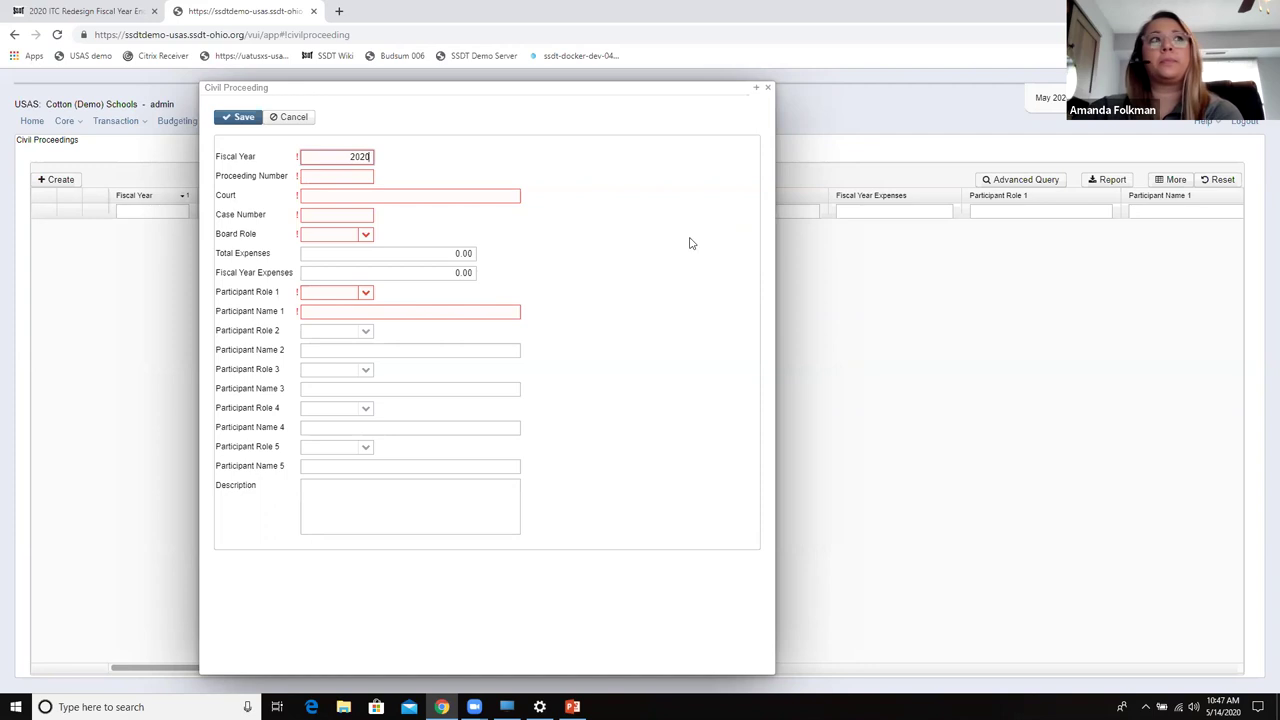
left_click(767, 92)
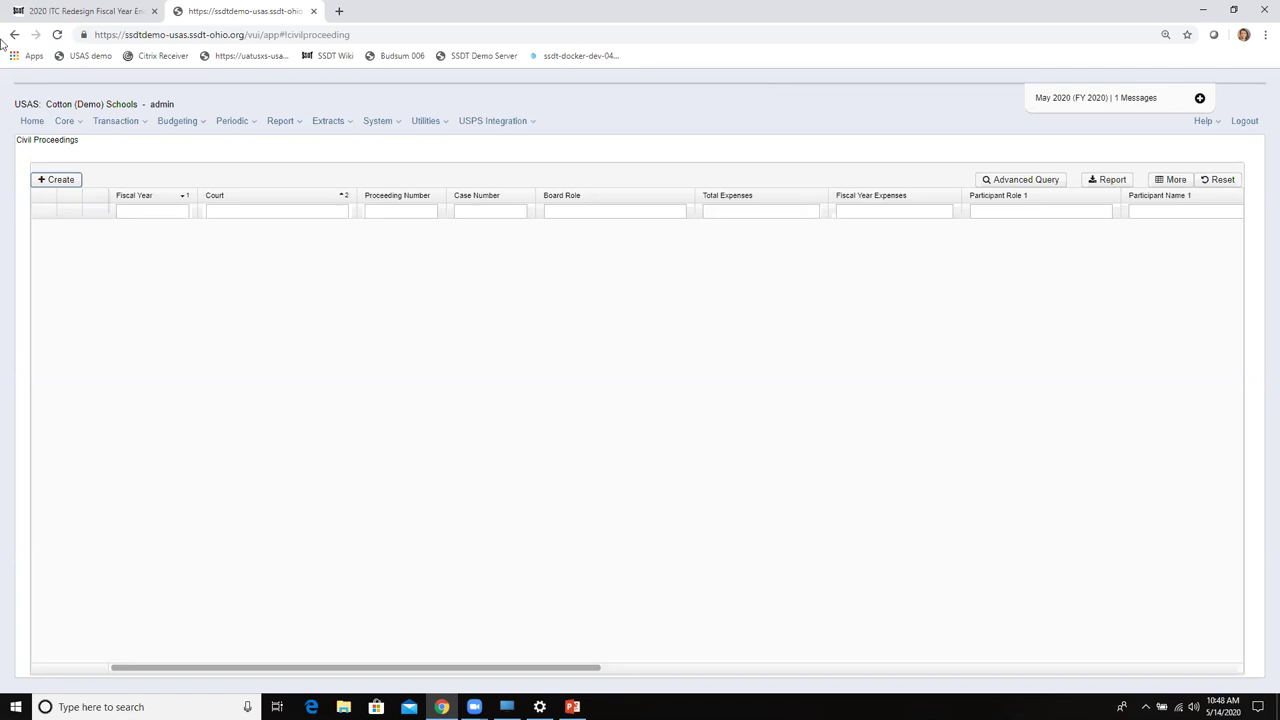
left_click(127, 124)
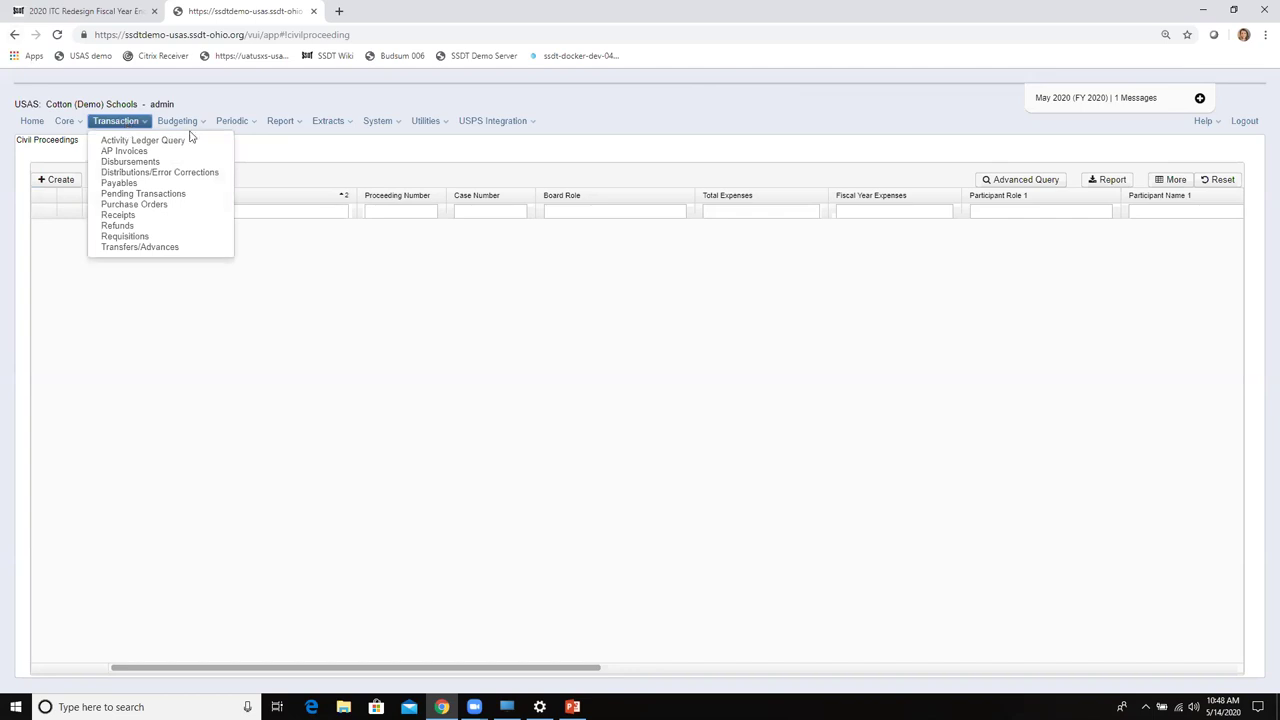
mouse_move(236, 124)
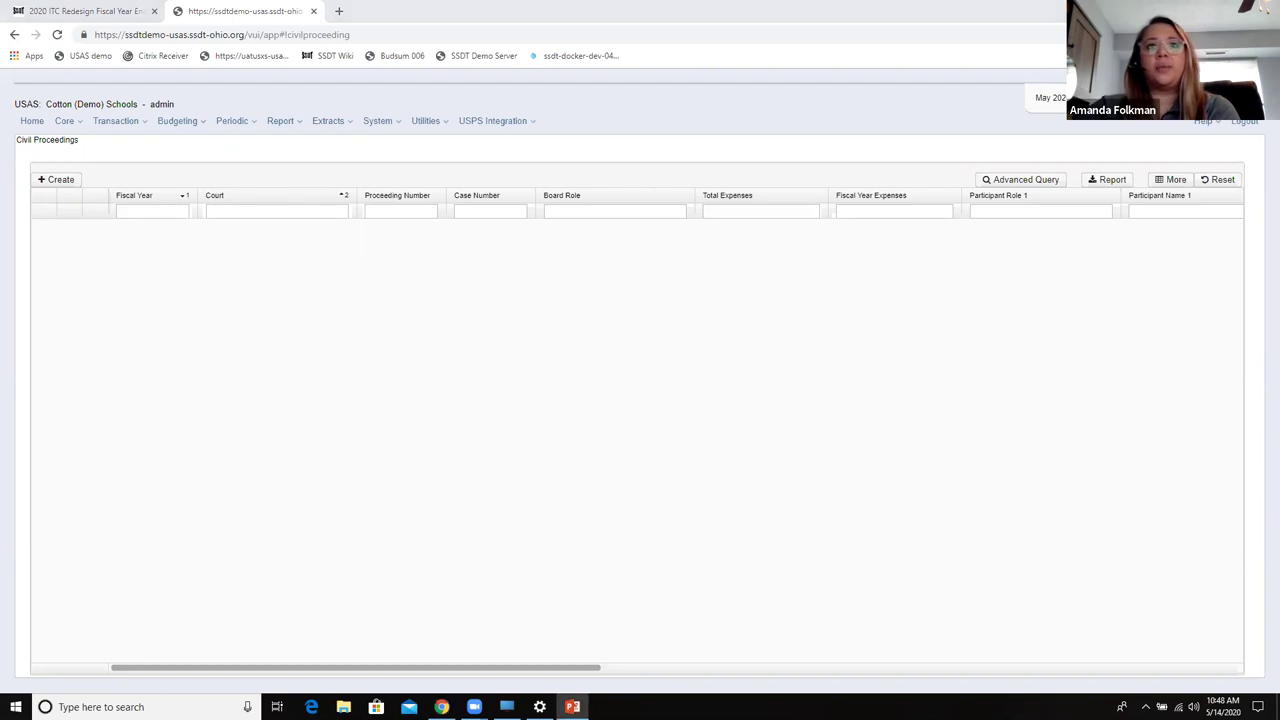
Switch to the PowerPoint slide show and advance from the Fiscal Year-End Closing slide to the EMIS Extract slide
key("alt+Tab")
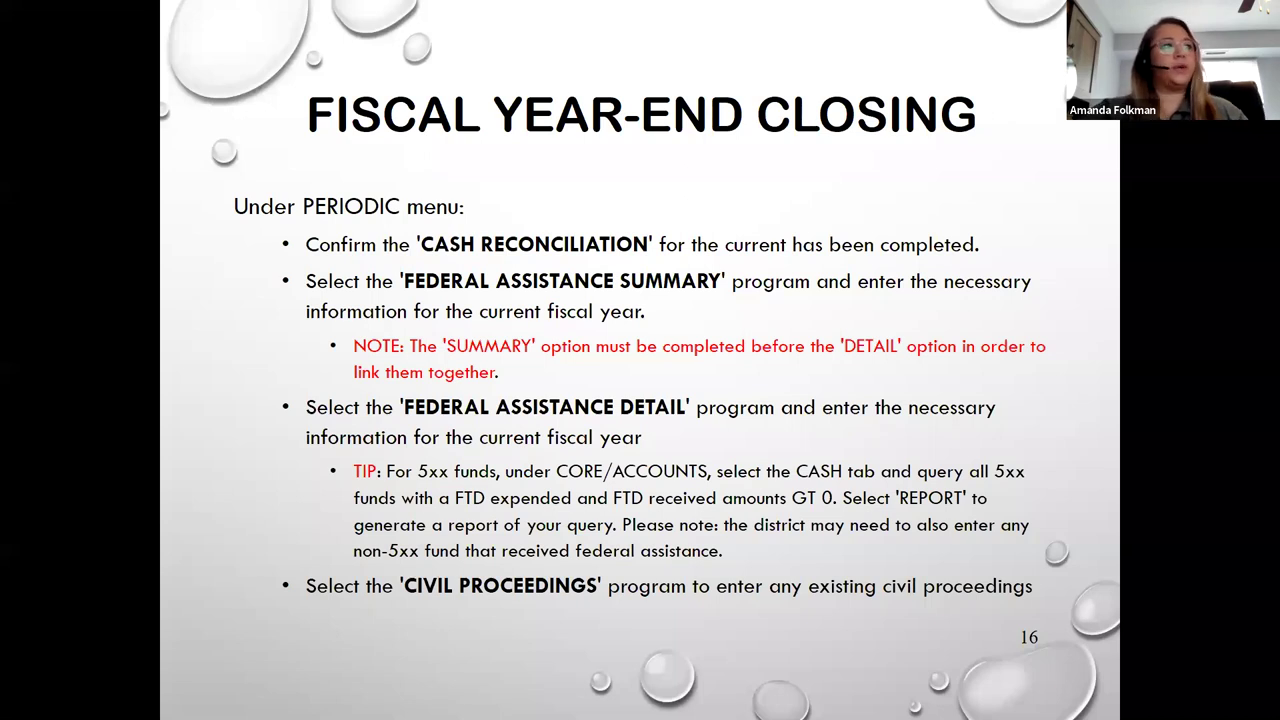
left_click(625, 445)
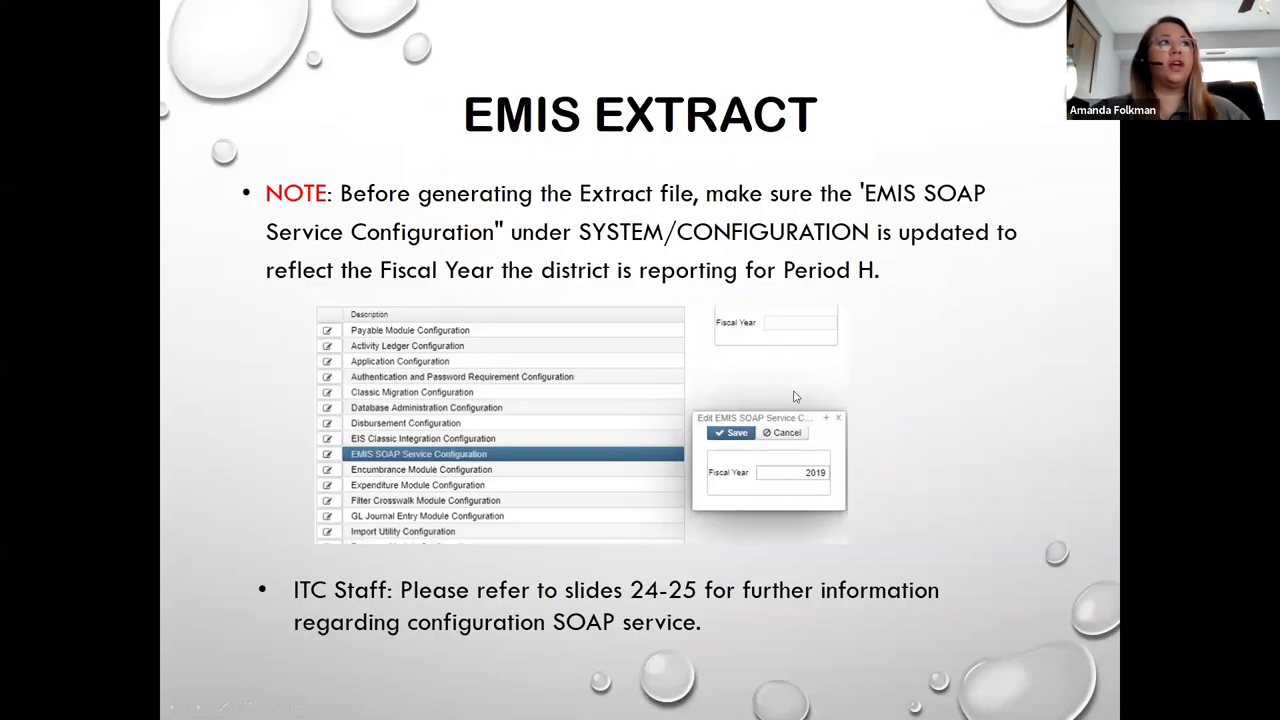